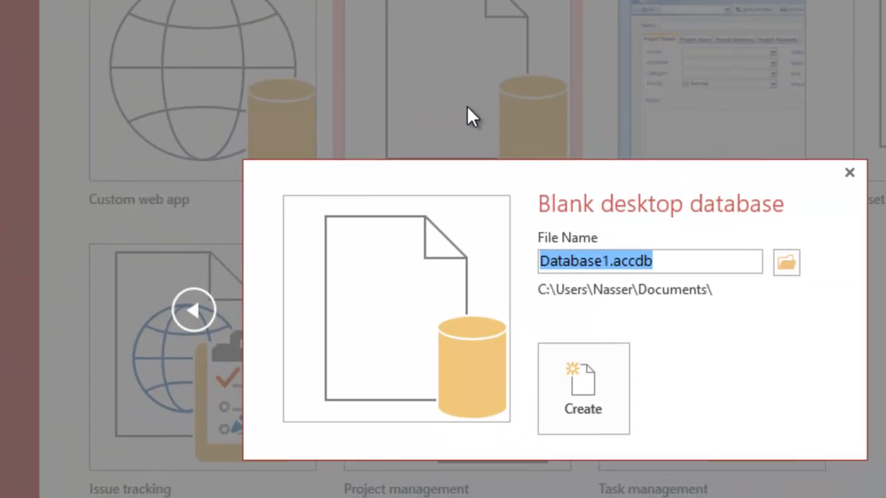
text(T)
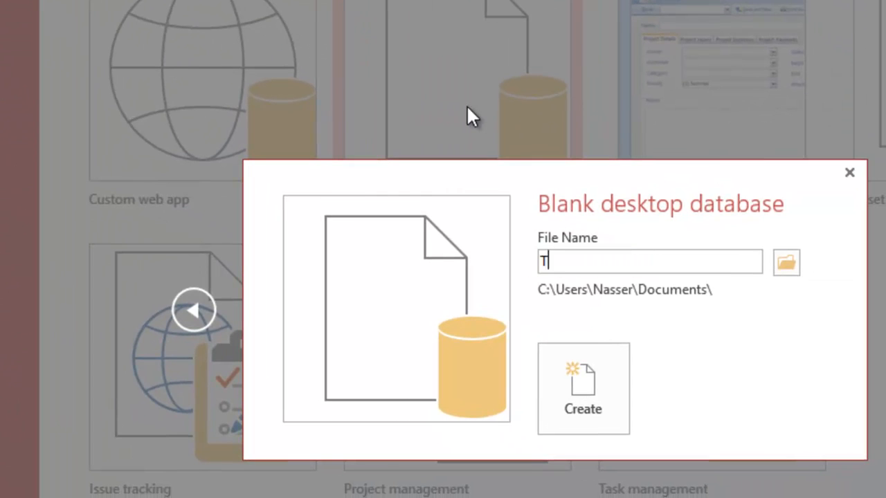
text(ableOne)
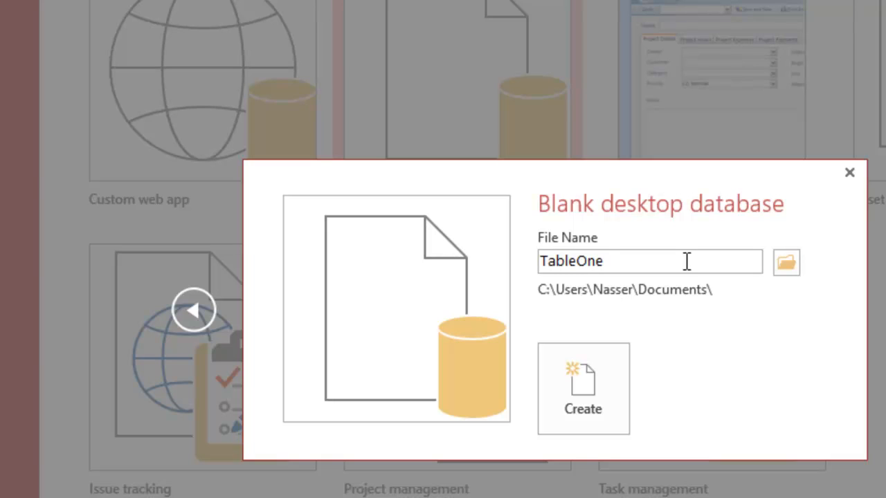
key(Escape)
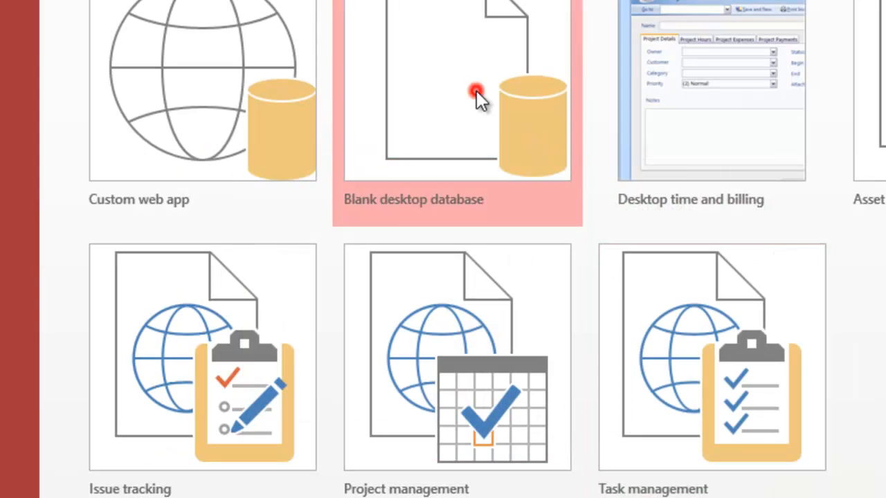
Step: Start a new blank desktop database and enter TableOne as its file name
click(477, 90)
click(609, 261)
drag(609, 261, 523, 266)
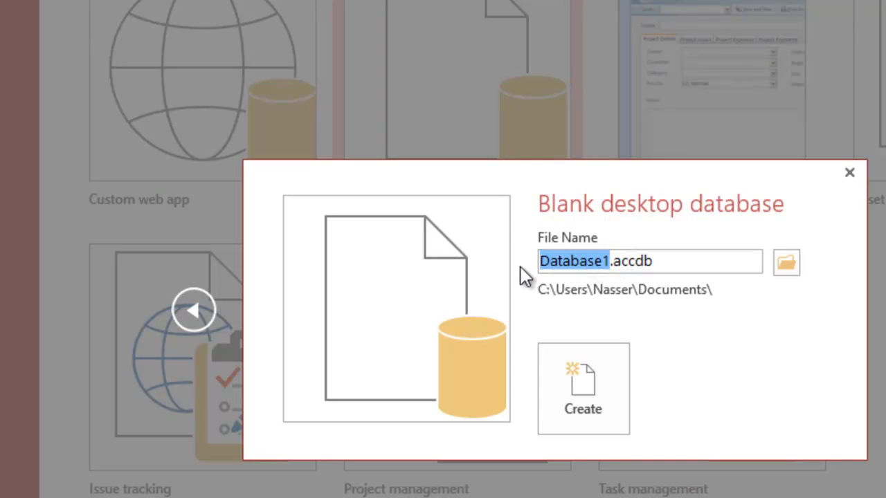
text(TableOne)
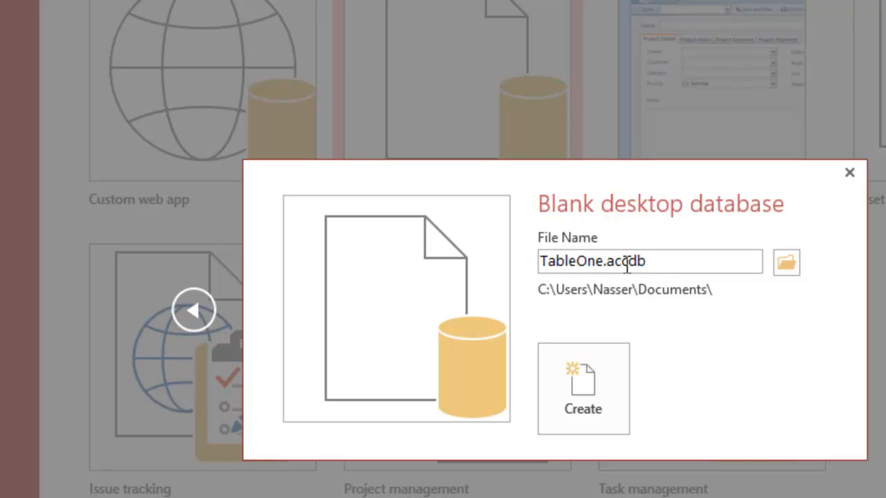
drag(657, 261, 483, 282)
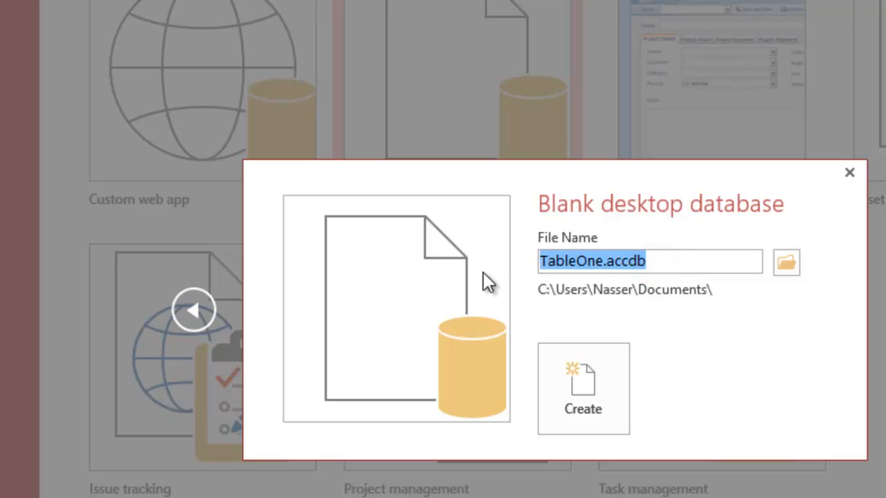
text(TableOne)
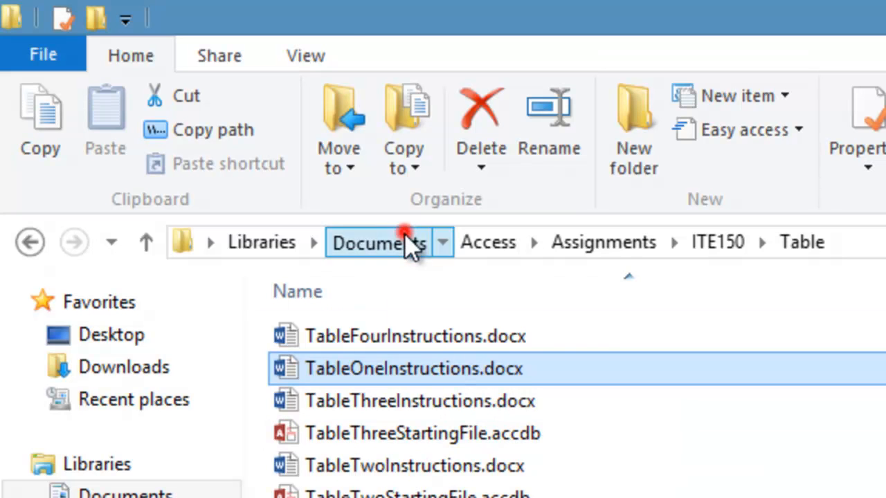
Step: Switch to File Explorer and go to the Documents library from the Table folder
click(404, 238)
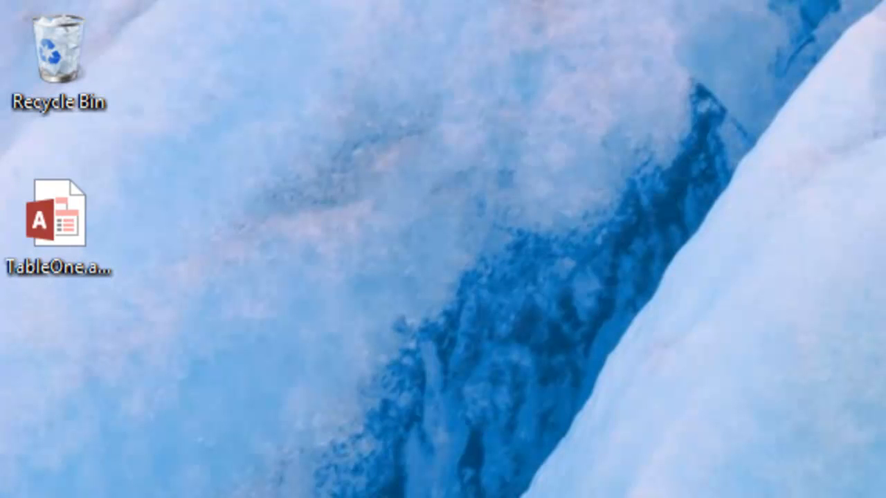
Step: Search the installed apps for "acc" and launch Access 2013
key(super)
text(av)
key(BackSpace)
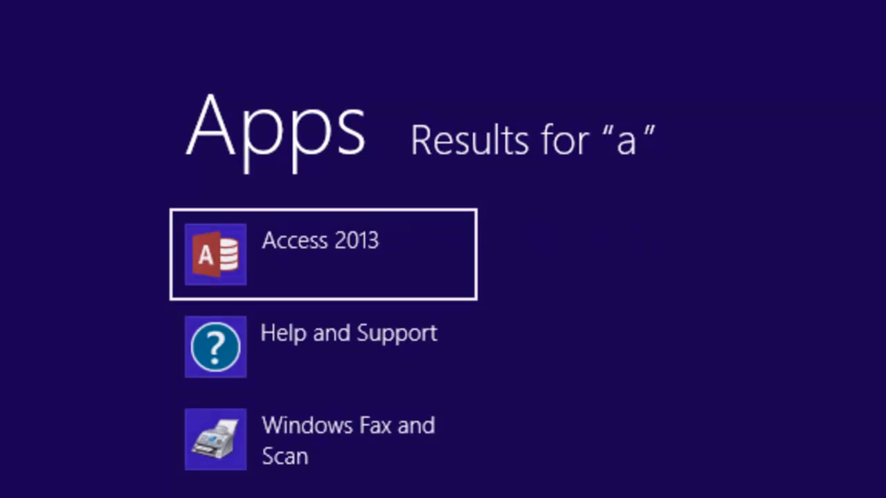
text(ces)
key(BackSpace)
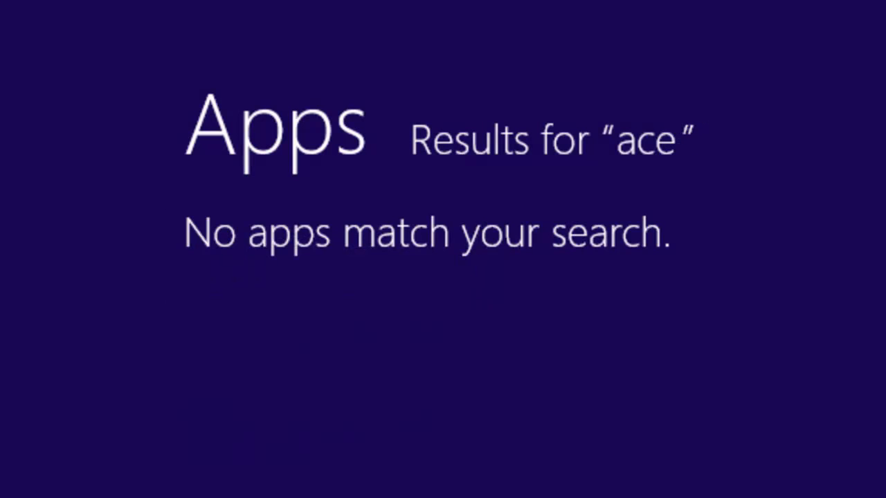
key(BackSpace)
text(c)
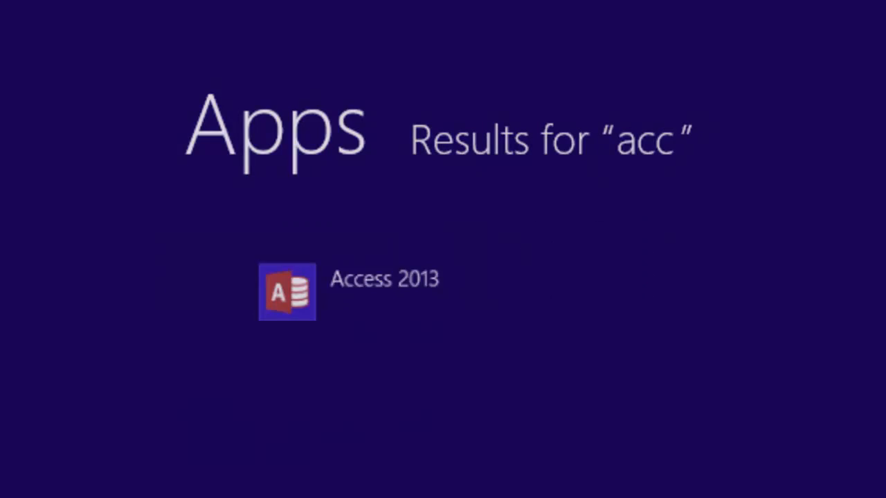
key(Return)
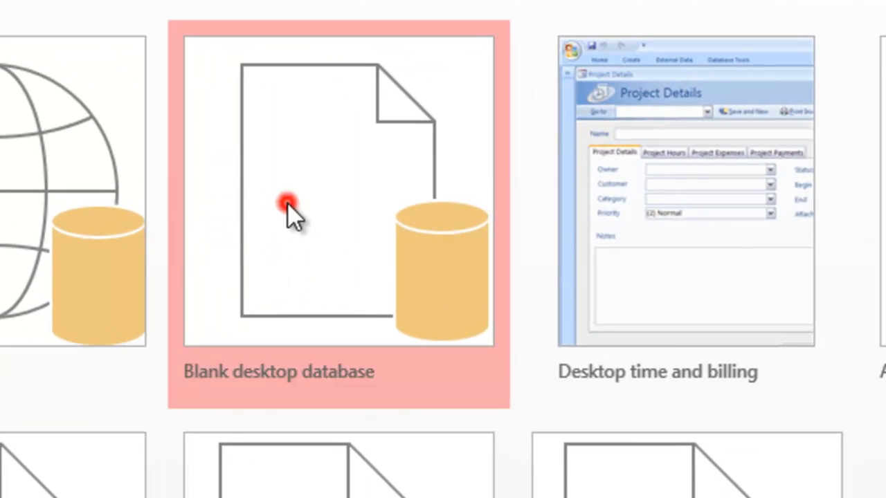
Step: Create a blank desktop database with the file name TableOne in the Documents folder
click(288, 204)
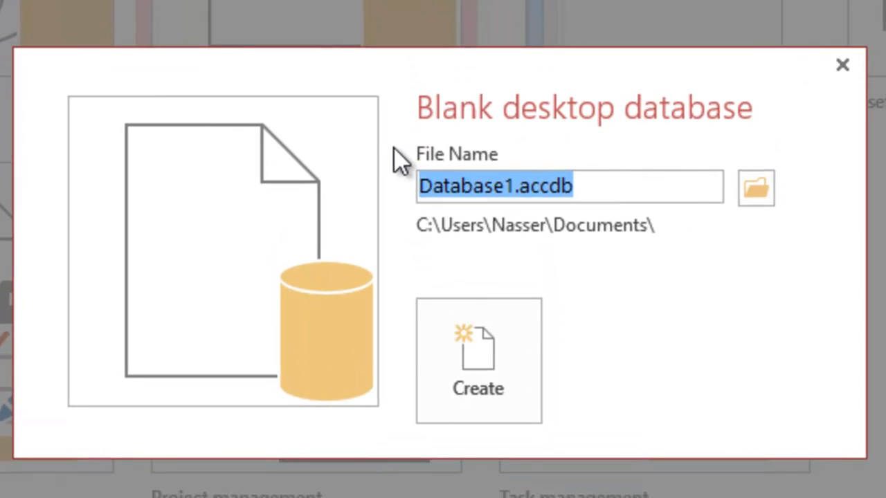
text(TableOne)
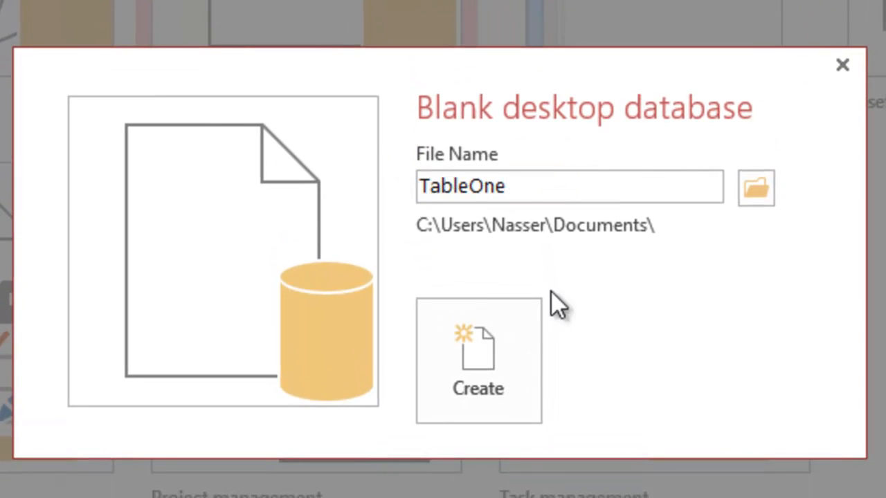
click(487, 385)
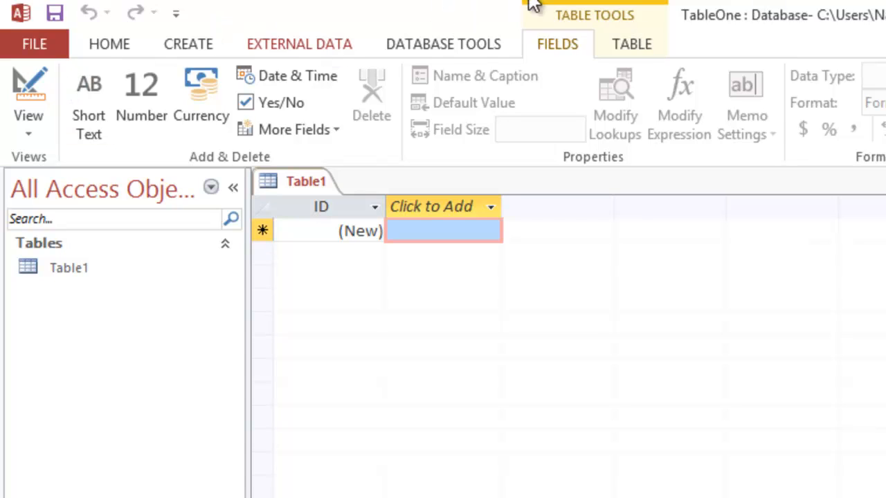
Step: Dock the database window to the left half of the screen, beside the instructions document
drag(765, 5, 5, 220)
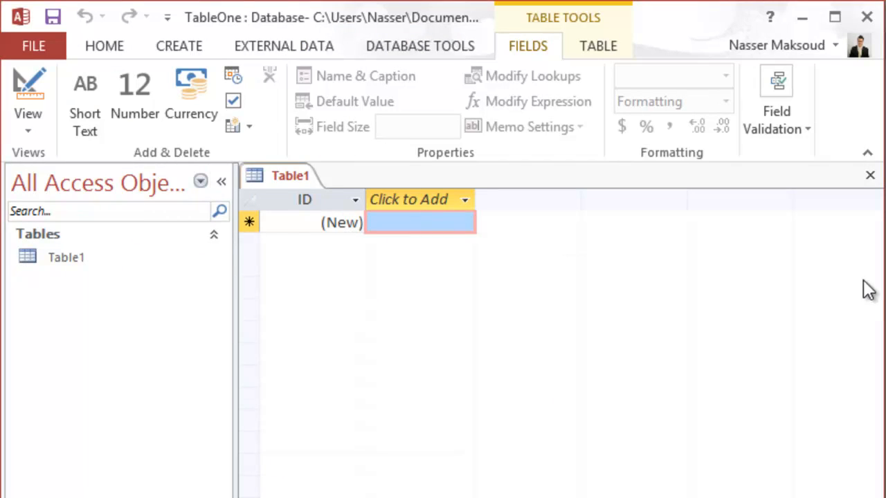
click(885, 291)
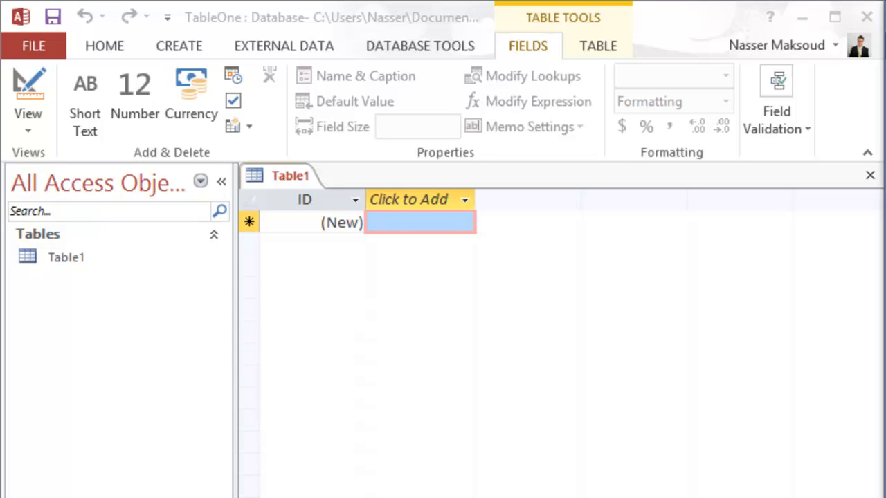
Step: Switch the new table to Design View and save it as tblProduct
click(23, 99)
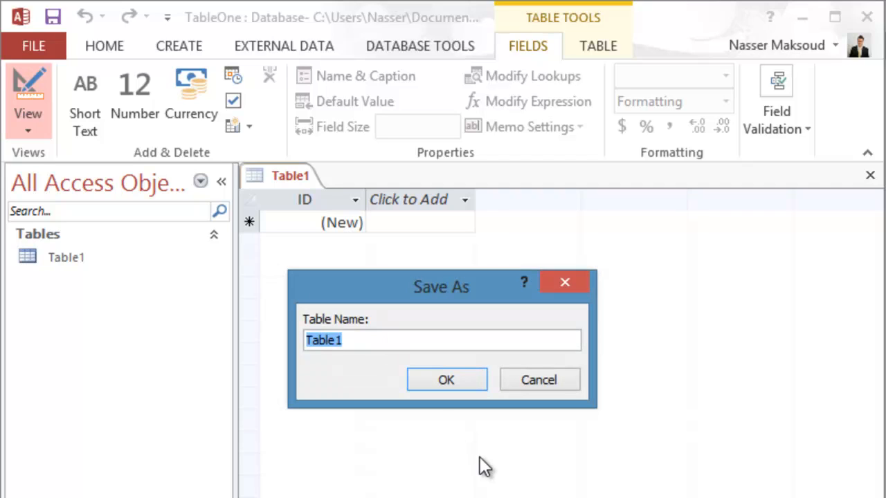
text(tbl)
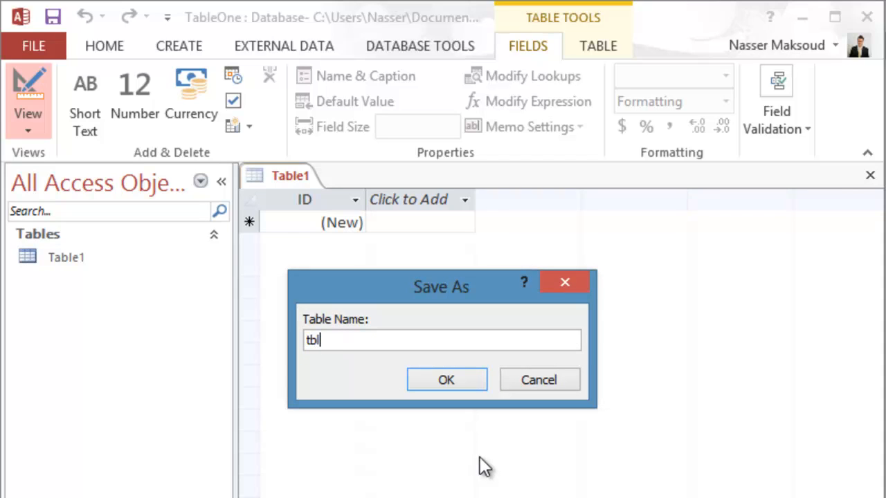
text(Product)
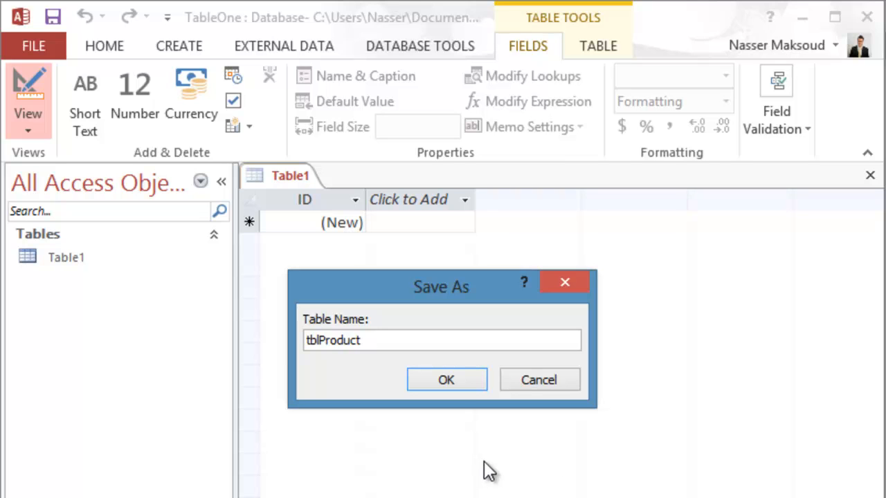
click(454, 380)
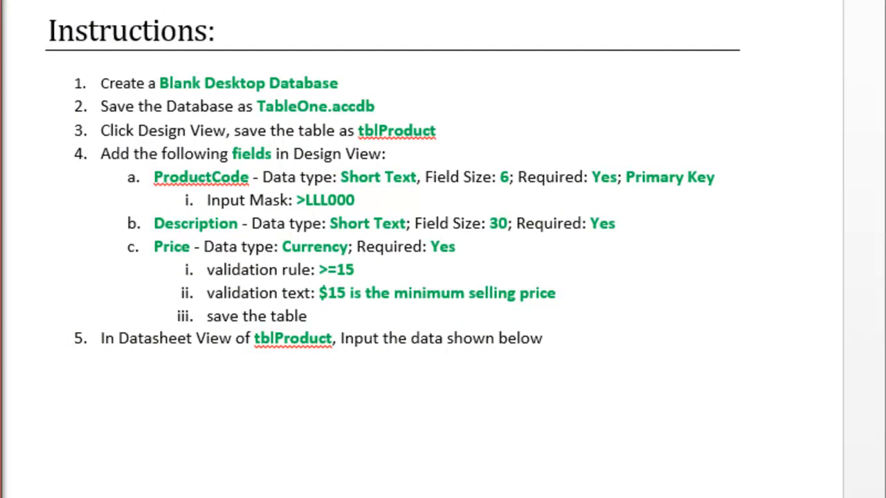
Step: Name the first field of tblProduct ProductCode and set its data type to Short Text
text(Product)
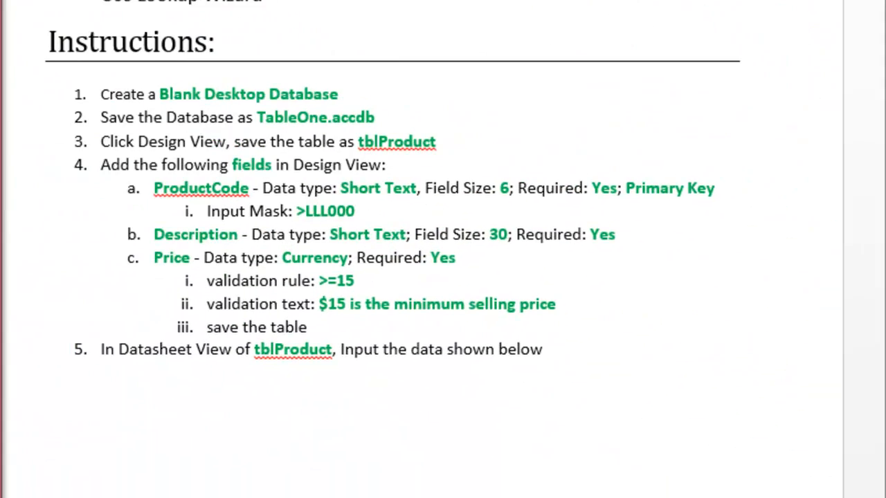
text(Code)
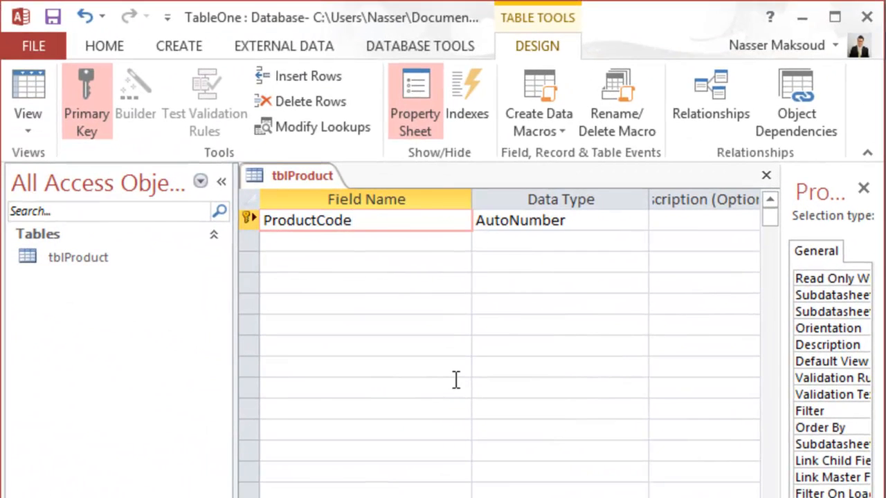
key(Tab)
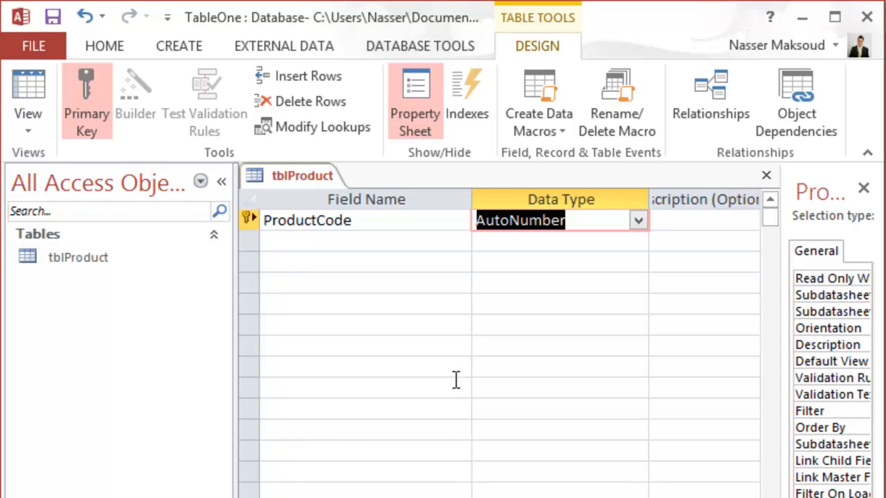
text(s)
key(Tab)
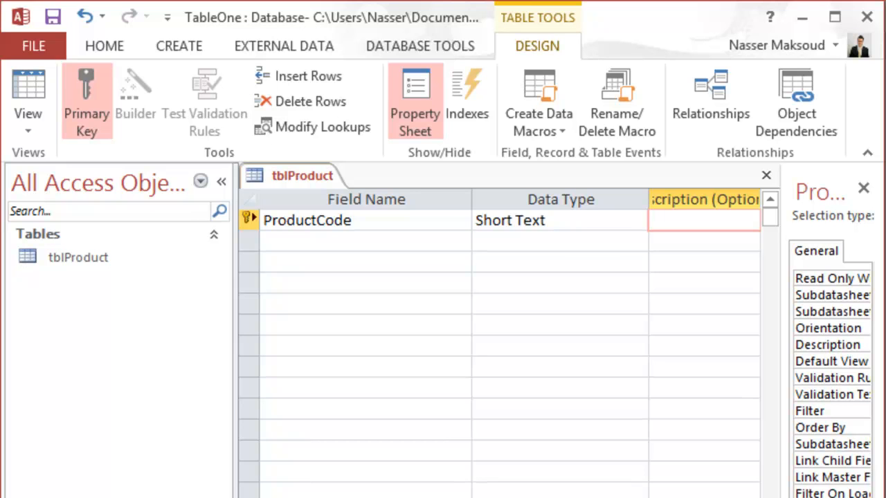
Step: Set the field size of the ProductCode field to 6
key(F6)
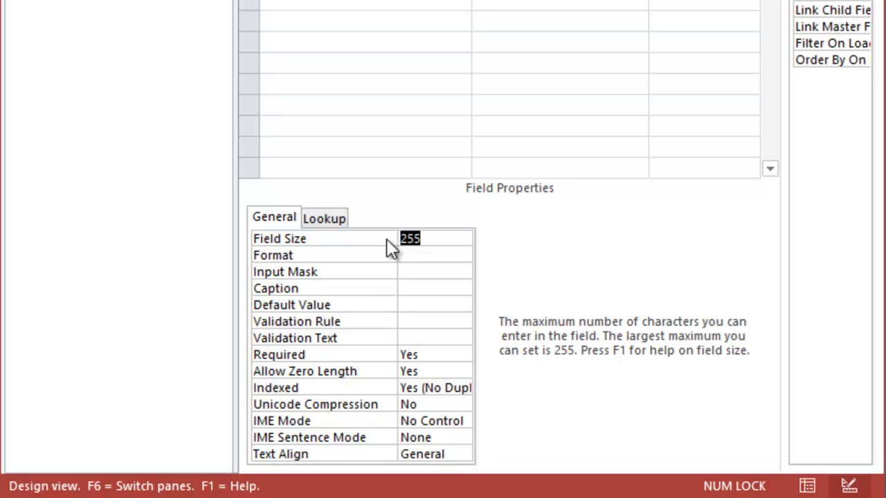
text(6)
key(Return)
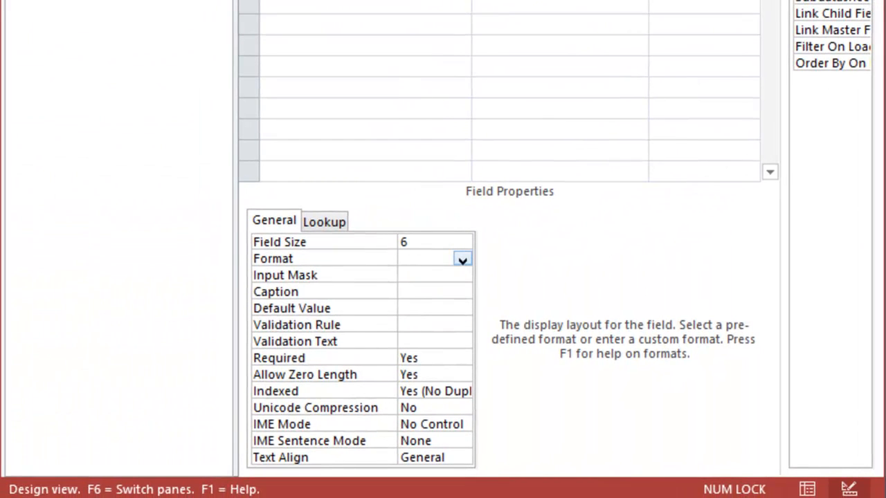
Step: Give the ProductCode field the input mask >LLL000
click(267, 222)
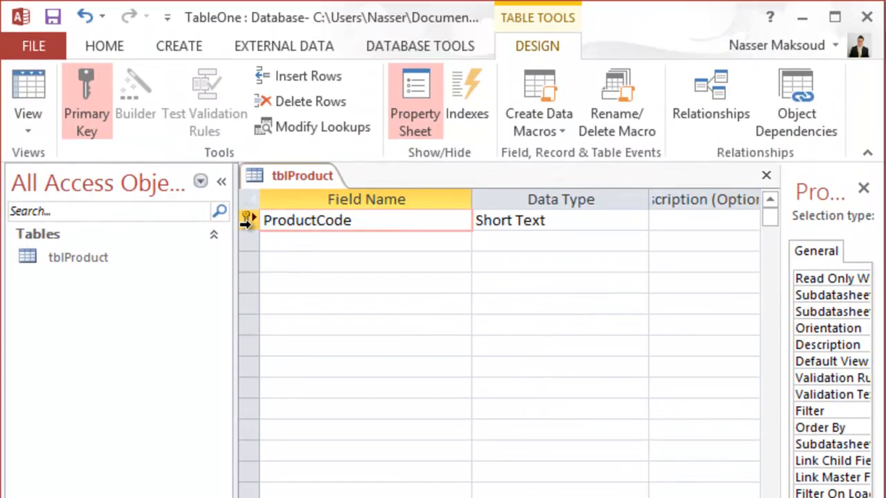
mouse_move(245, 221)
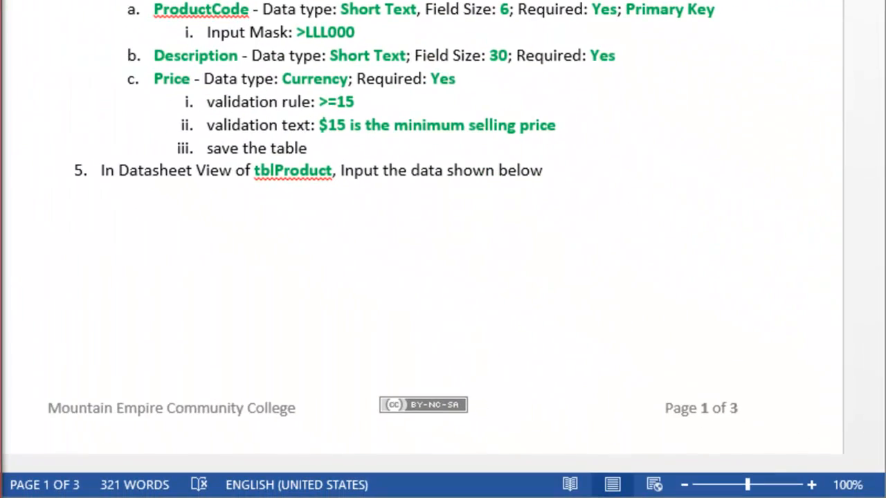
click(431, 271)
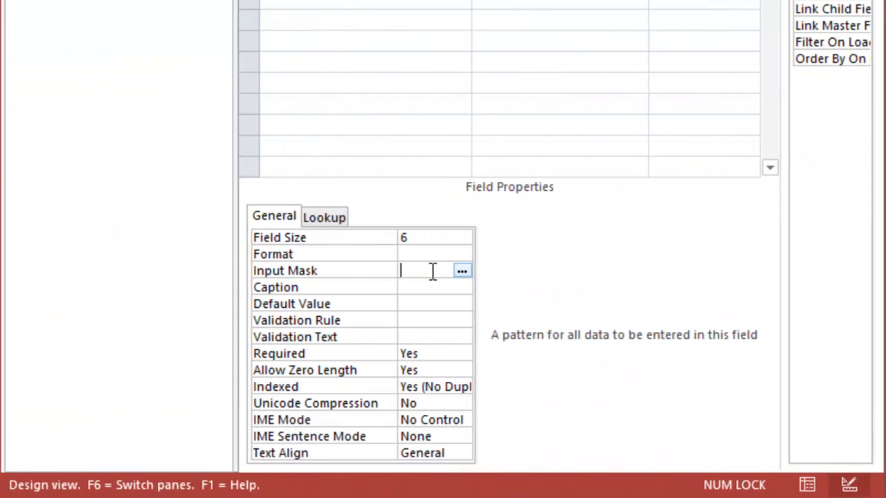
text(>)
text(LLL000)
click(448, 288)
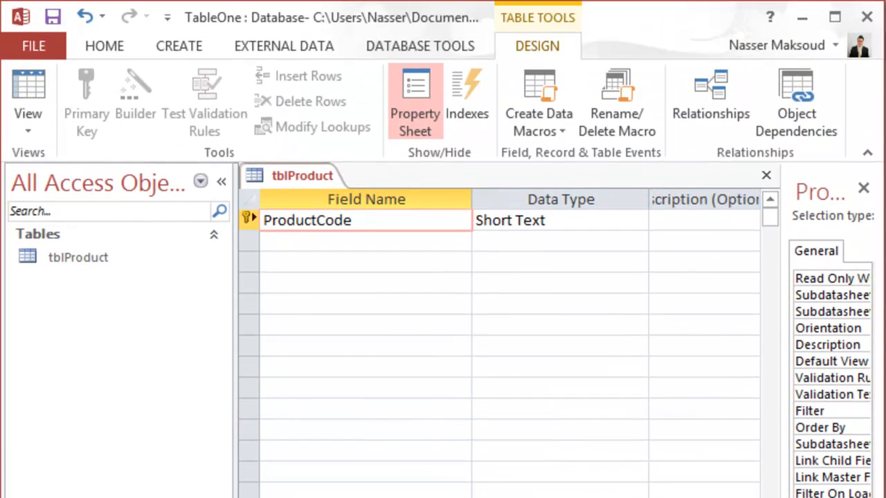
Step: Add a second field named Description with the Short Text data type and a field size of 30
click(341, 236)
text(De)
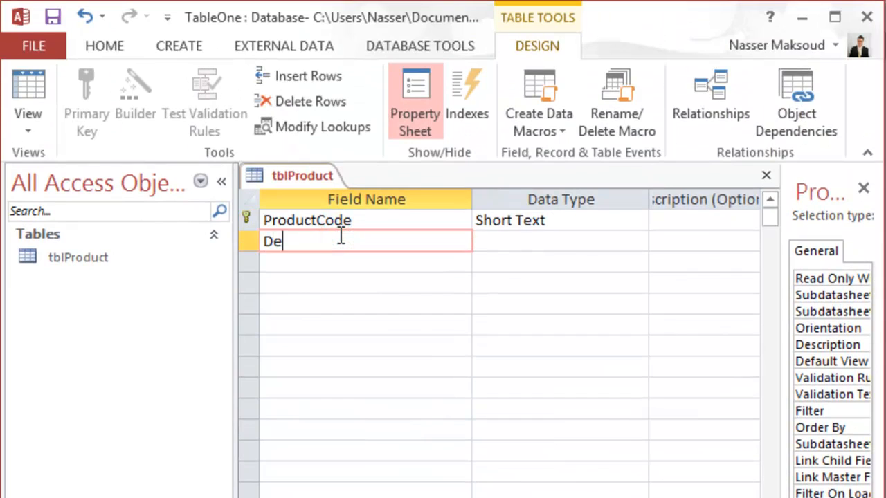
text(scription)
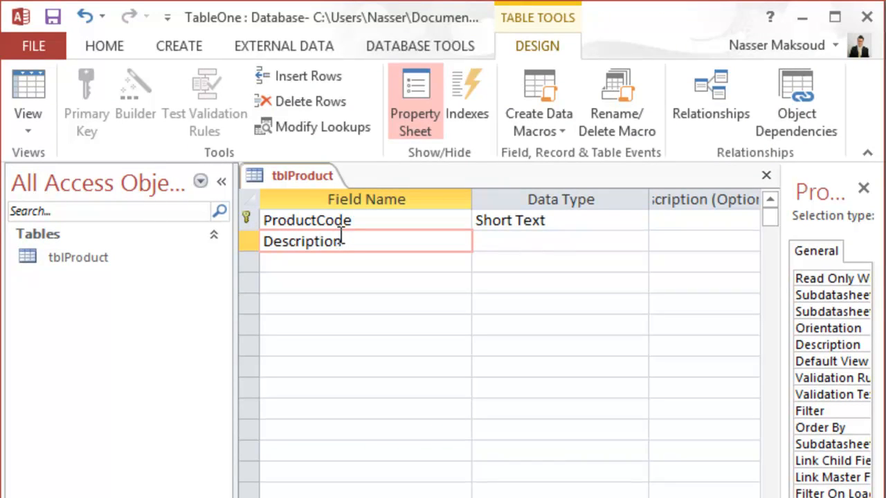
key(Tab)
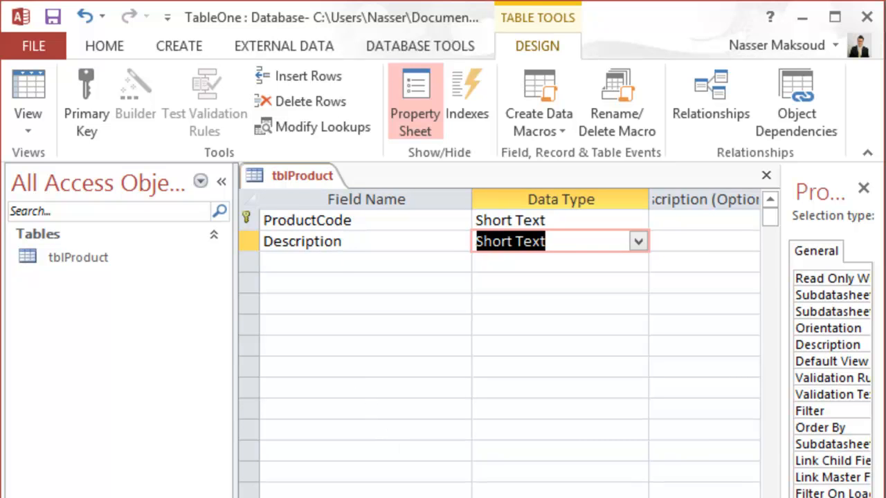
click(371, 496)
text(30)
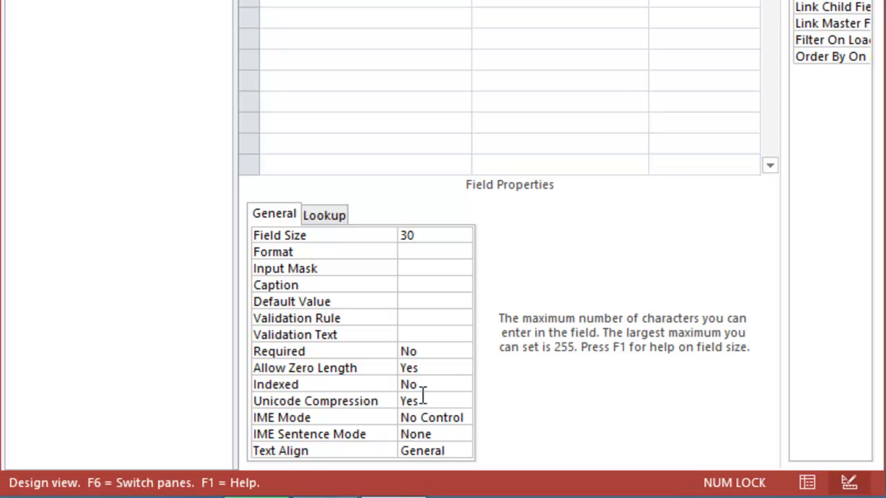
Step: Make the Description field required by setting its Required property to Yes
click(440, 351)
click(462, 353)
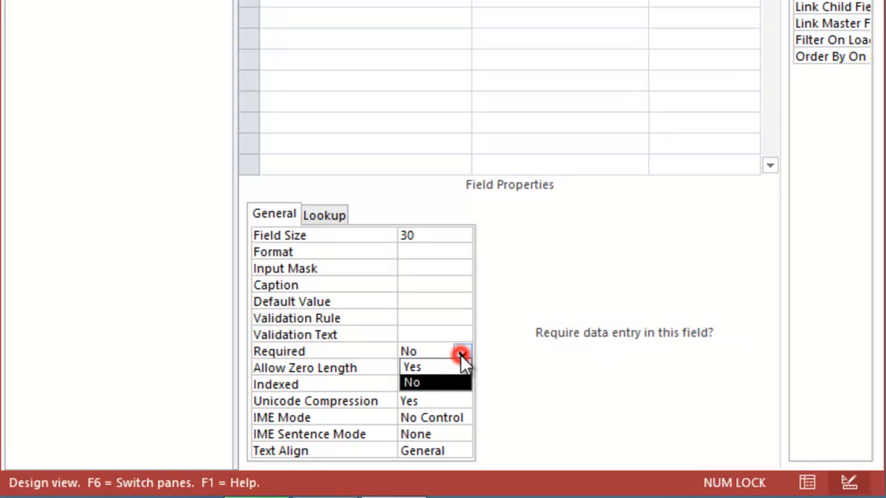
click(445, 368)
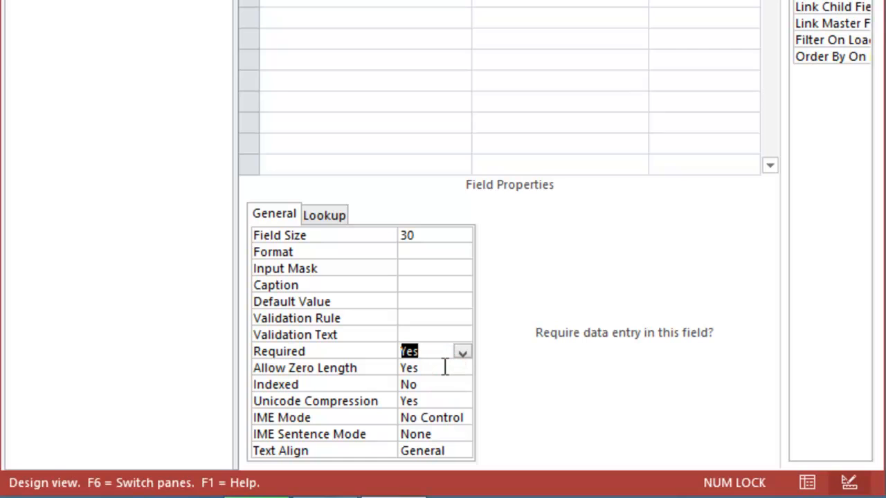
Step: Add a third field named Price with the Currency data type to tblProduct
click(317, 240)
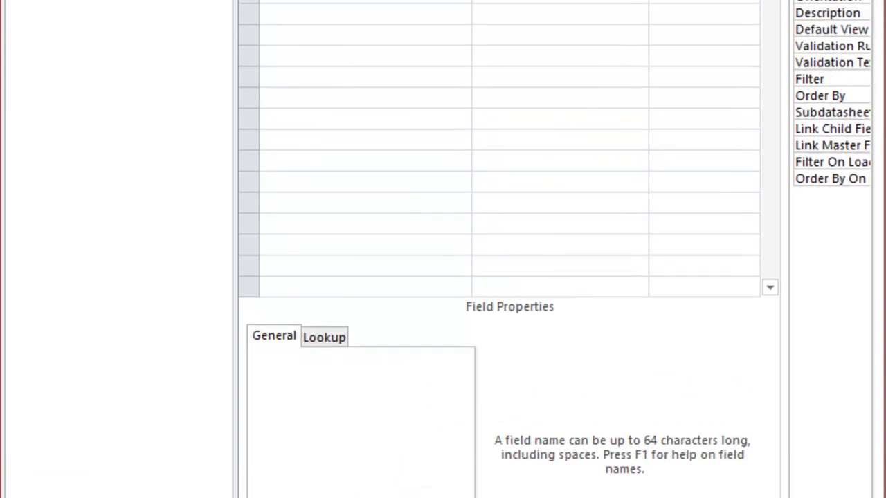
text(Price)
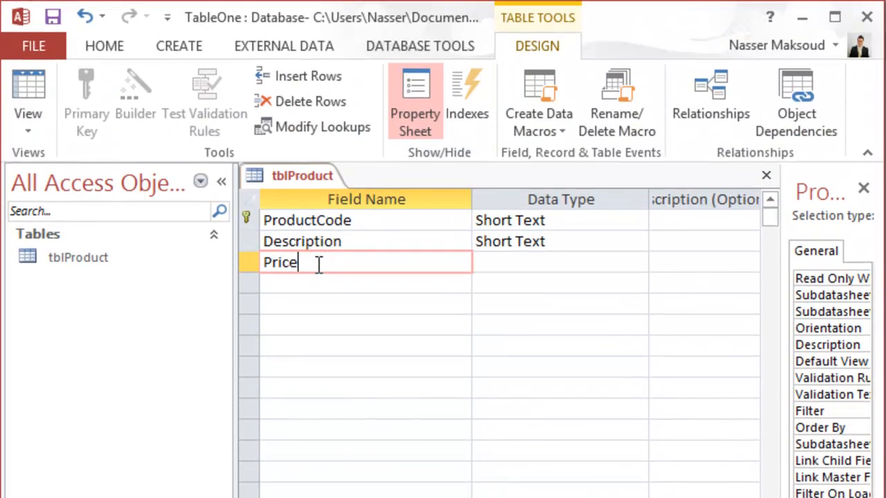
key(Tab)
text(c)
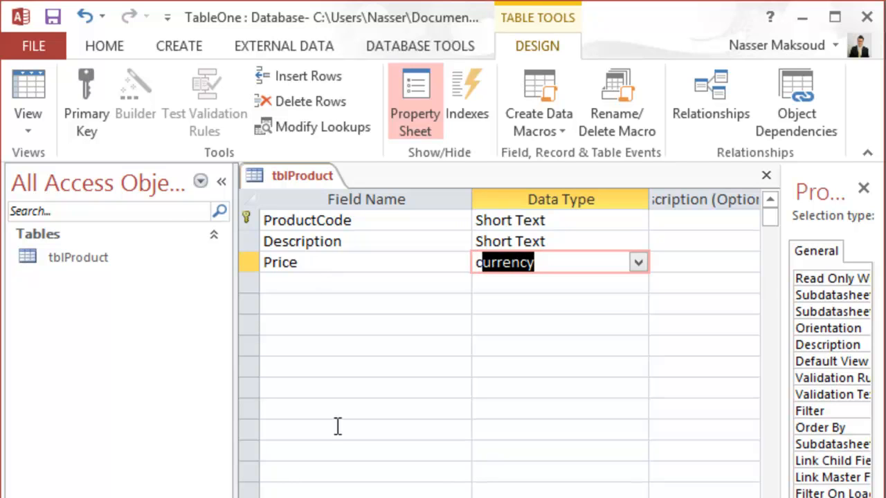
Step: Set the Required property of the Price field to Yes
click(323, 497)
click(465, 387)
click(451, 381)
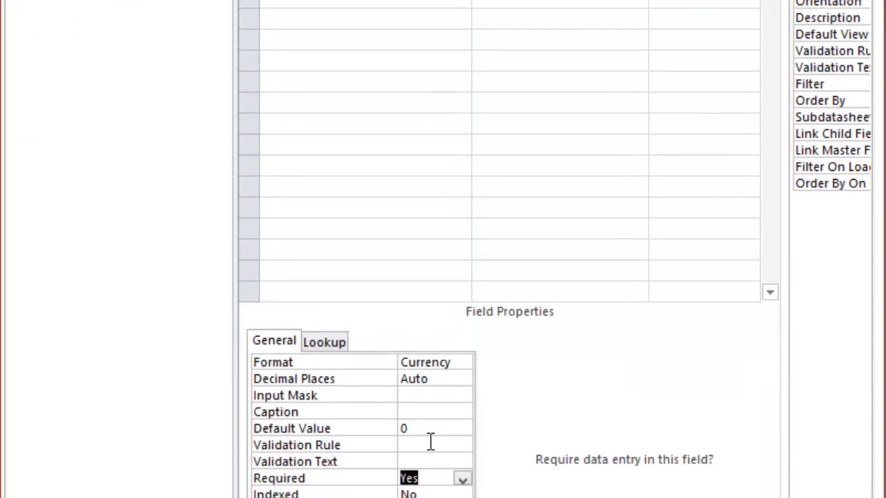
Step: Give the Price field the validation rule >=15
click(430, 444)
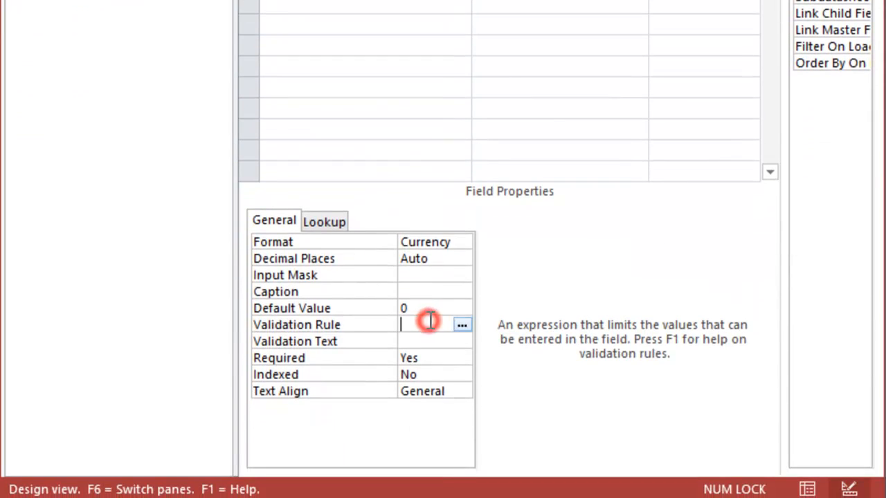
text(>15)
key(BackSpace)
key(BackSpace)
text(=15)
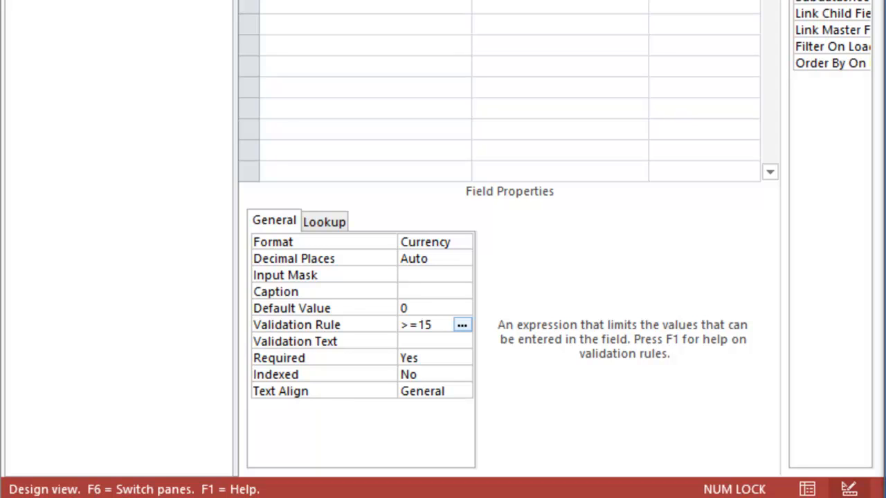
Step: Enter the validation text for the Price field's rule and save tblProduct
click(437, 342)
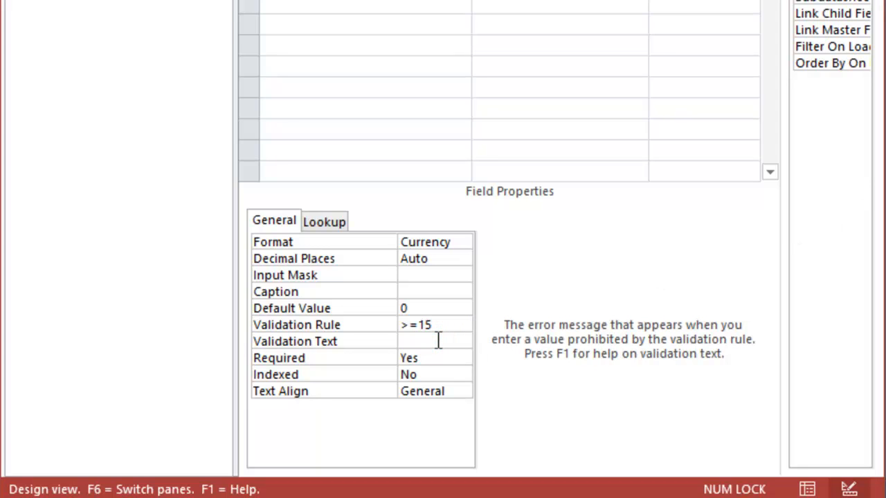
click(437, 341)
text(ling price)
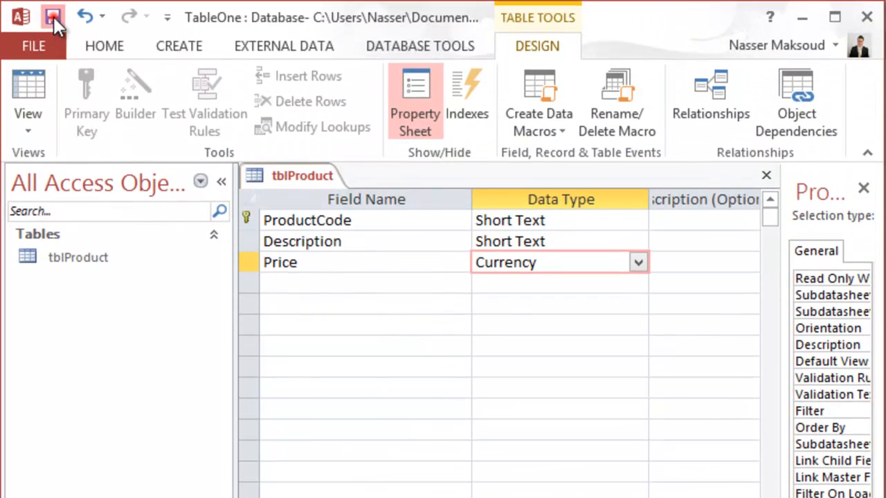
click(53, 17)
Step: Show tblProduct in Datasheet View and paste in the product records listed in the assignment instructions, confirming the paste
click(27, 89)
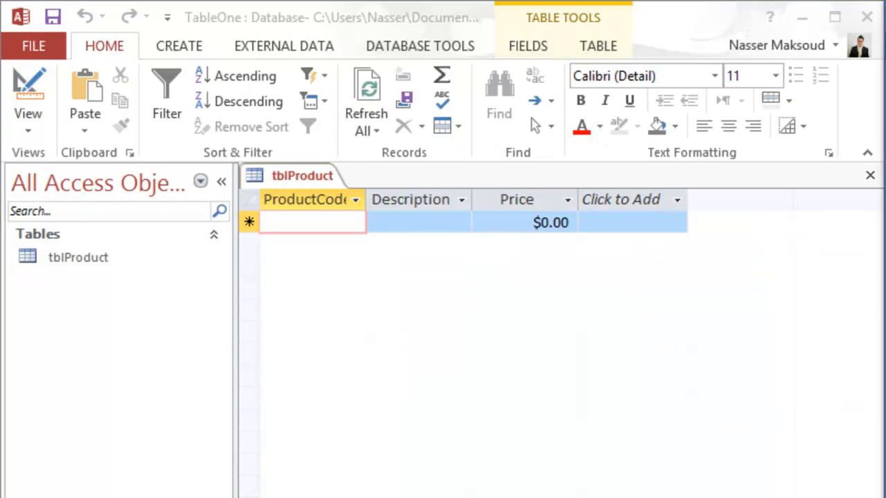
scroll(733, 239, down, 12)
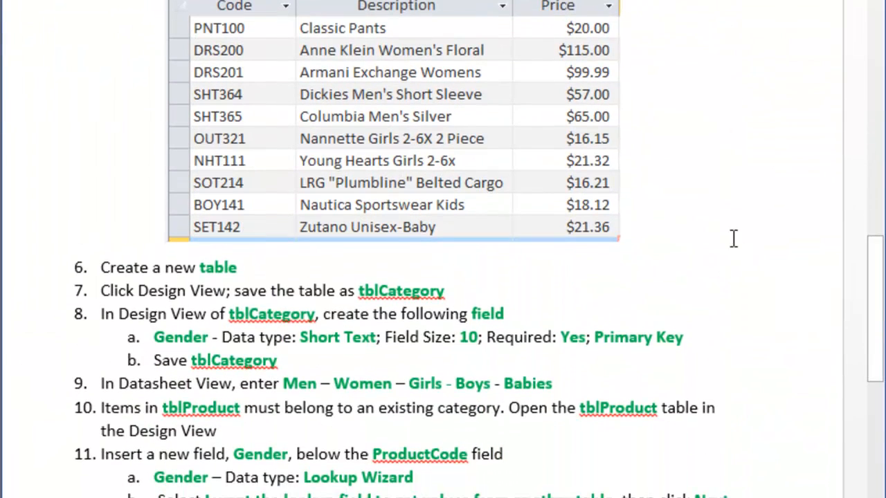
click(466, 137)
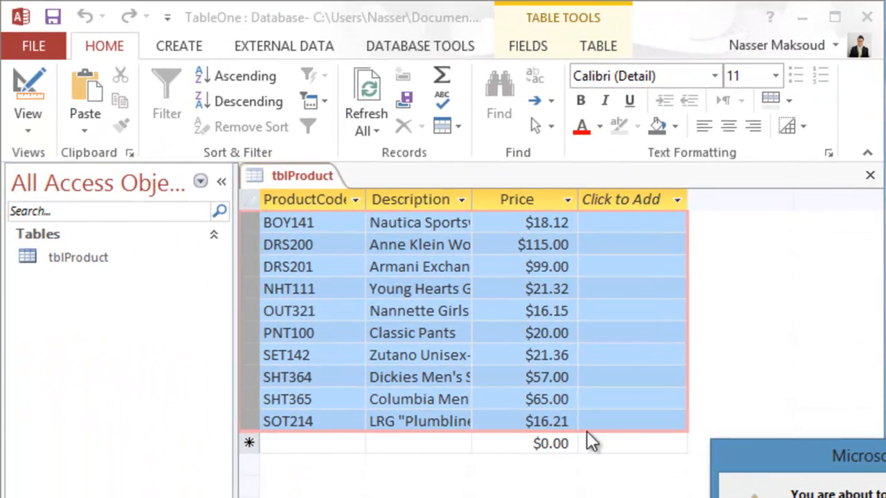
key(Return)
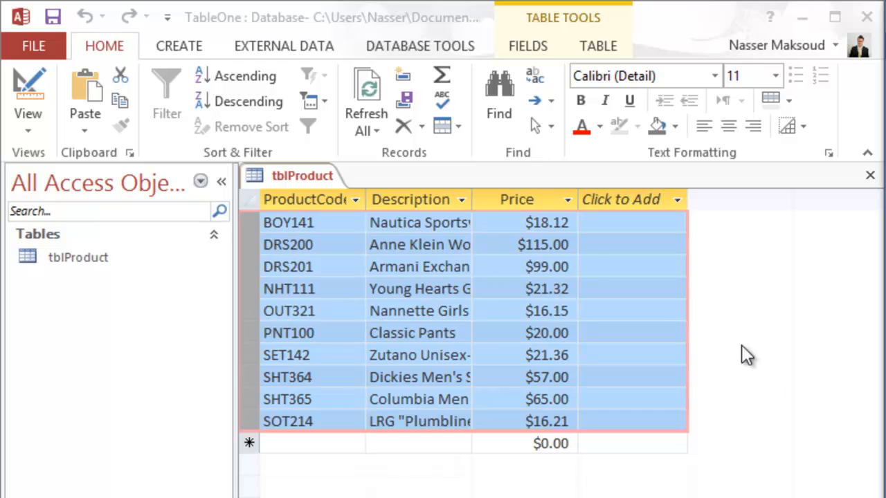
Step: Create a new table and save it as tblCategory while switching it to Design View
click(192, 45)
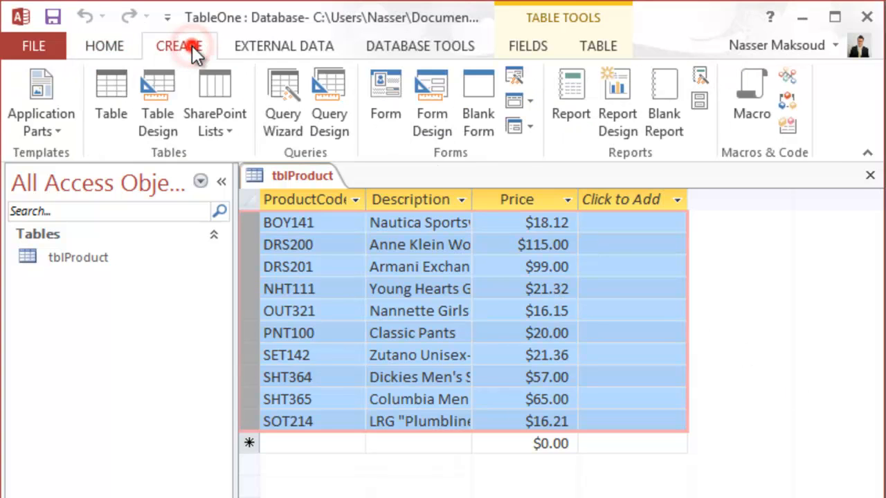
click(119, 100)
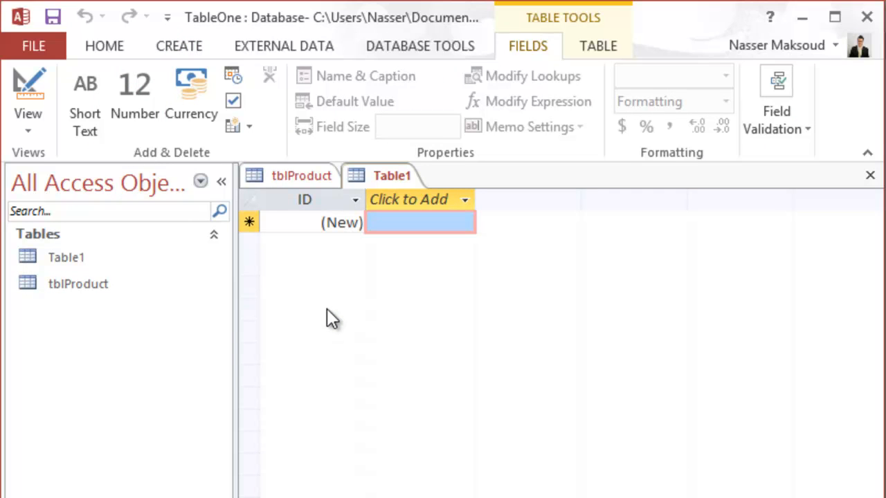
click(23, 90)
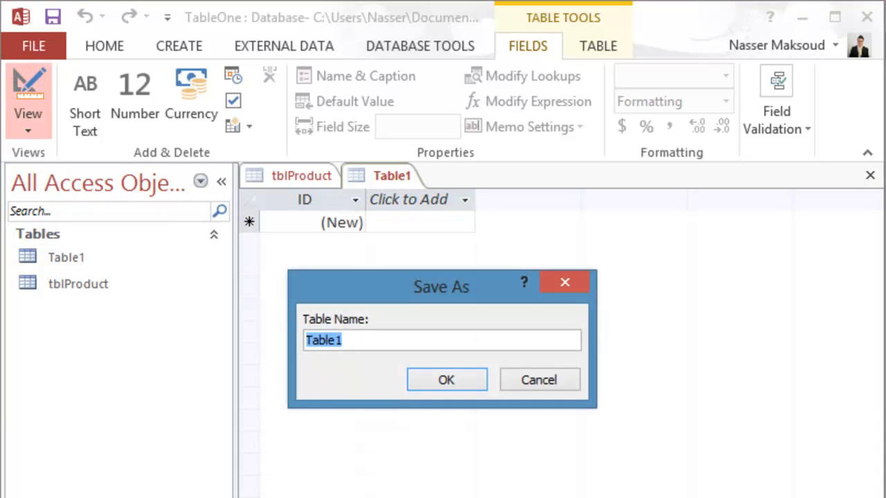
text(tbl)
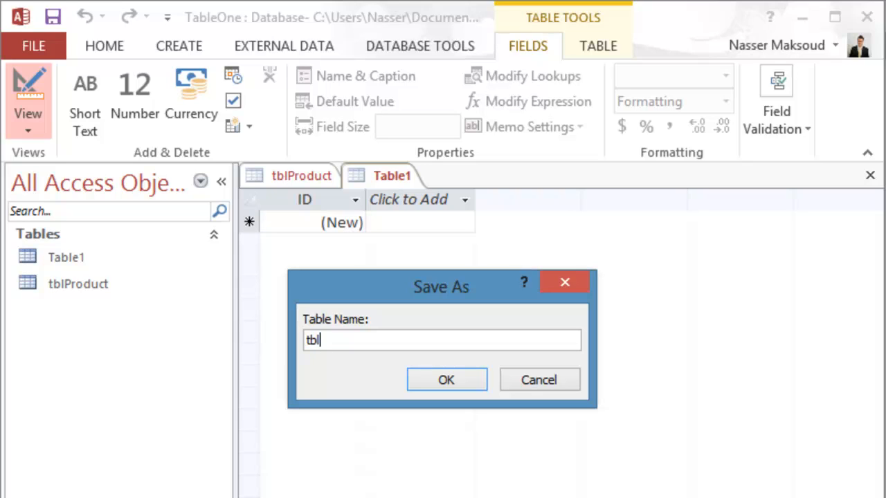
text(Category)
click(445, 380)
Step: Name the primary key field of tblCategory Gender with the Short Text data type, and save the table
text(Gender)
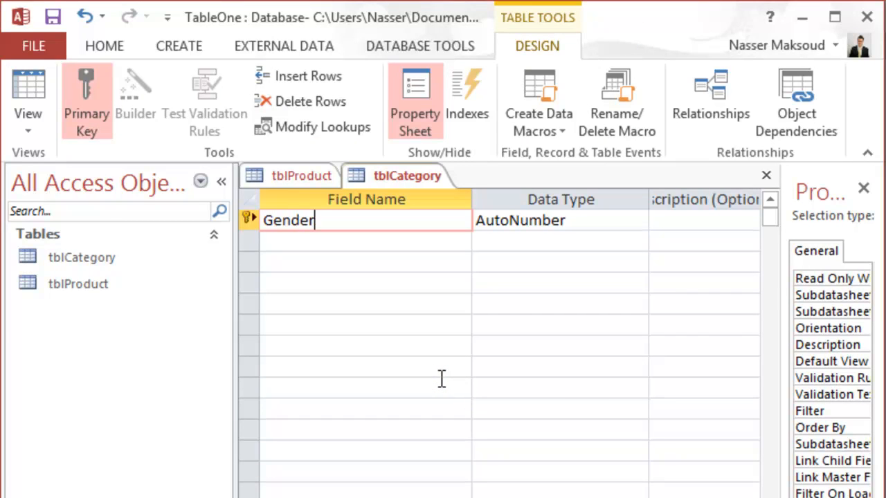
key(Tab)
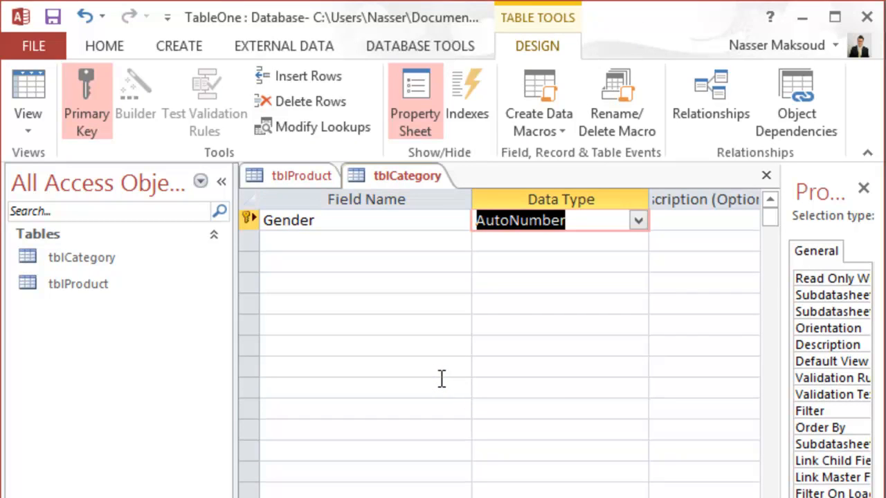
text(short Text)
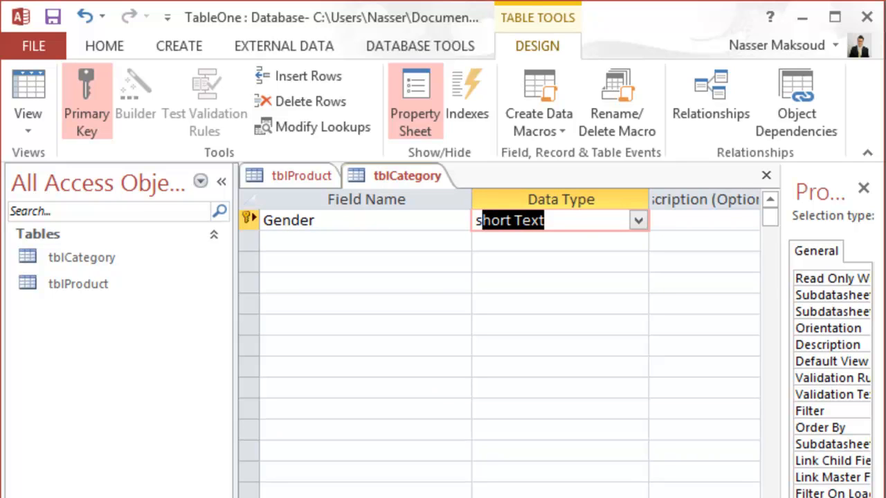
click(407, 221)
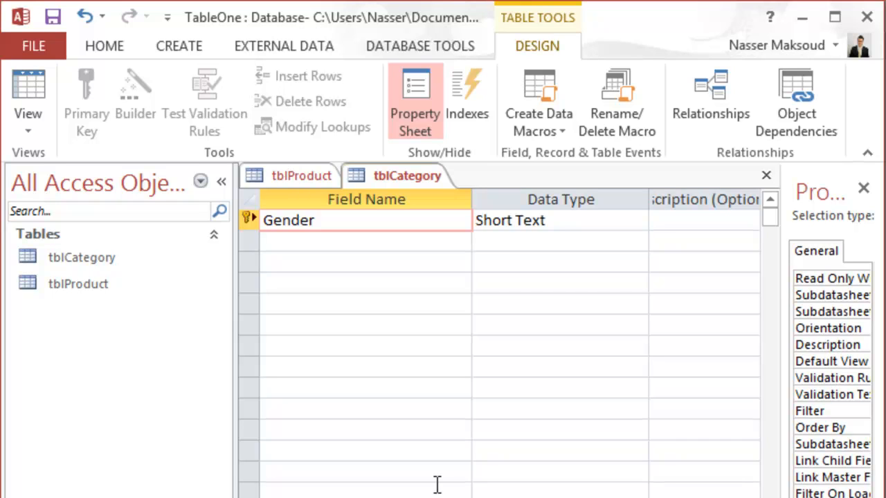
click(379, 220)
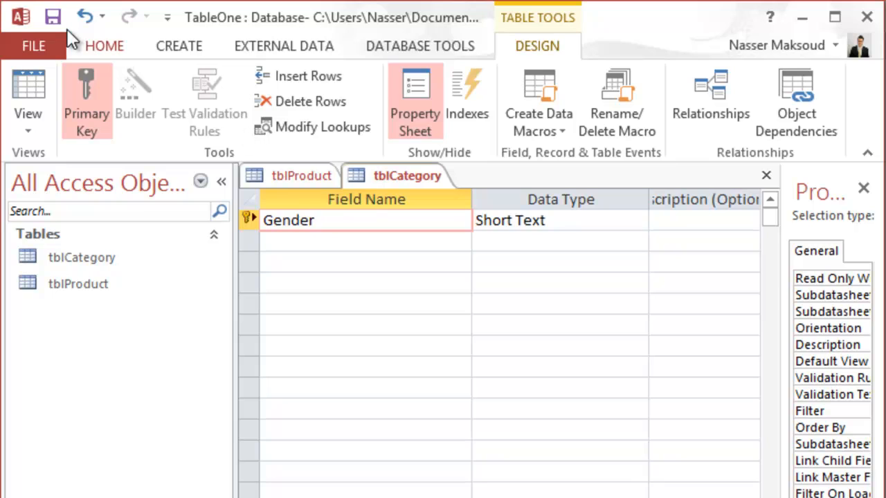
click(53, 16)
Step: Enter the records Men, Women, Girls, Boys and Babies in the Gender field of tblCategory in Datasheet View
click(36, 97)
click(346, 222)
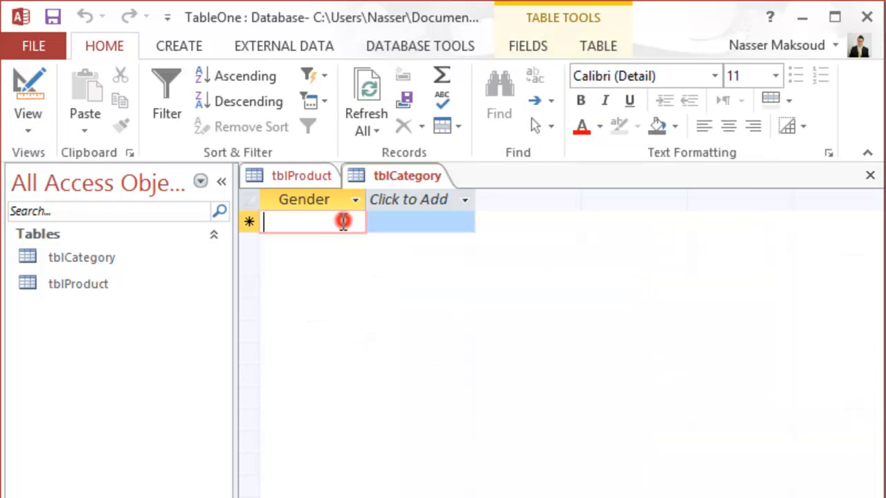
text(Men)
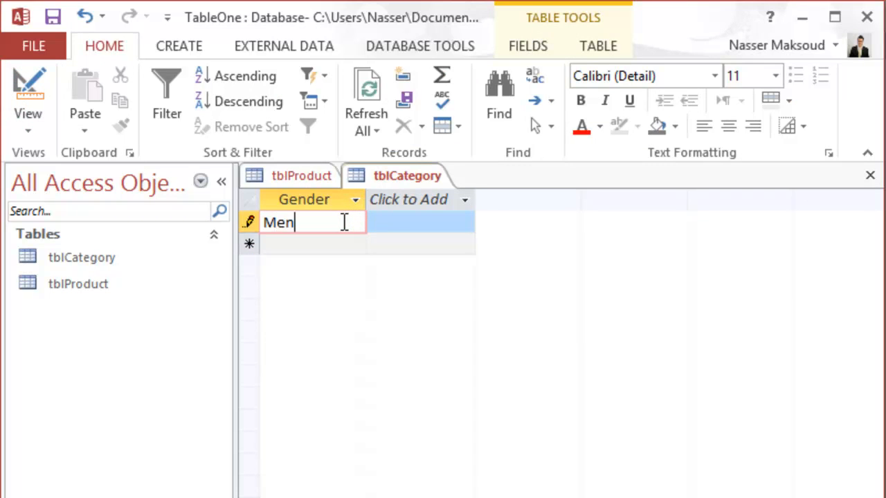
key(Return)
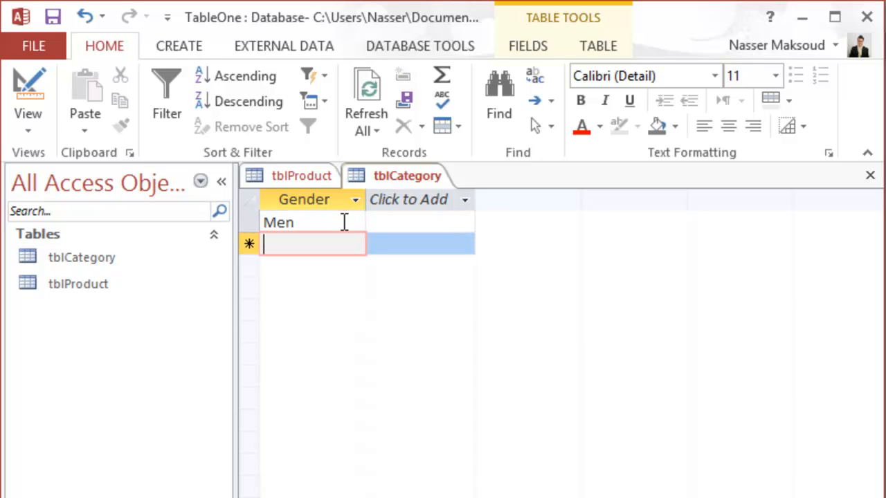
text(Women)
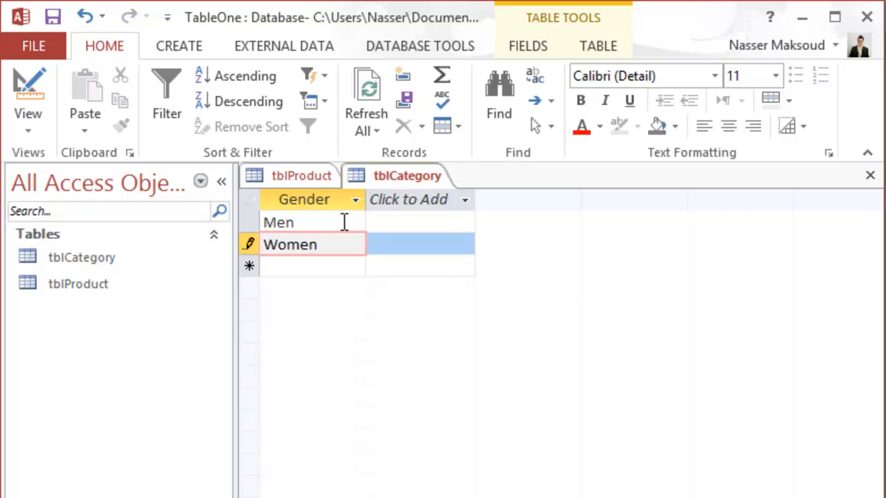
key(Return)
text(F)
key(BackSpace)
text(Girls)
key(Return)
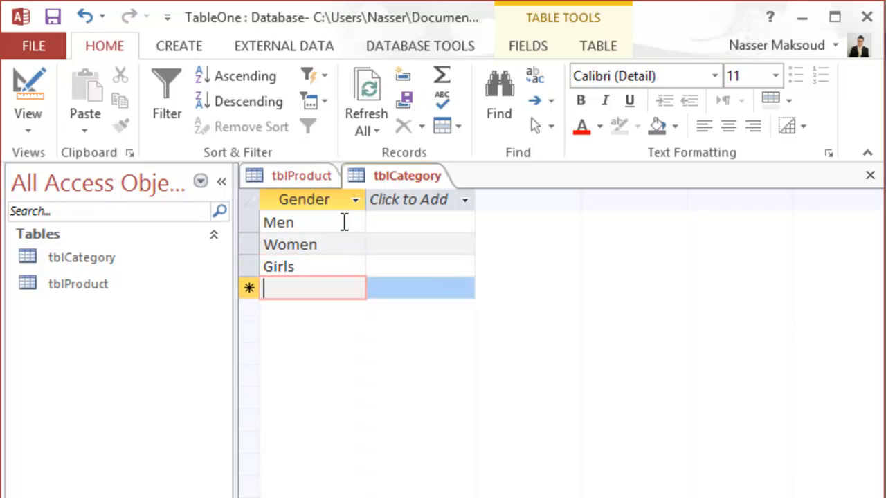
text(Boys)
key(Return)
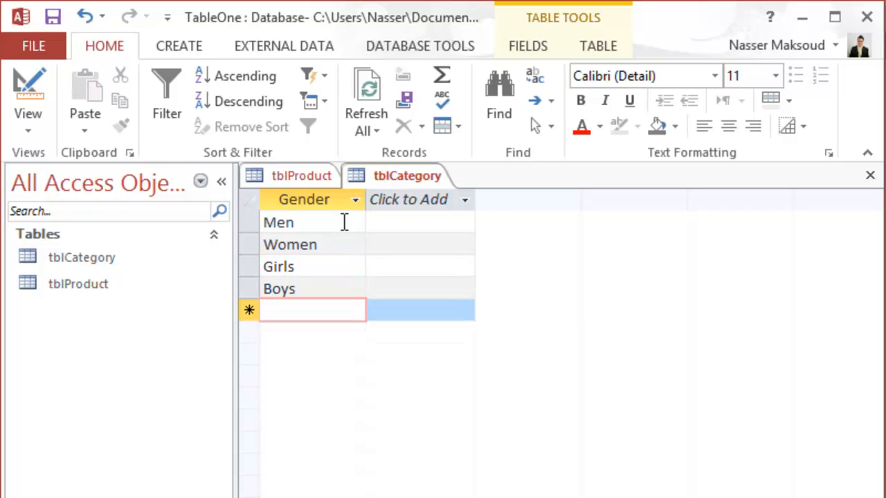
text(Bab)
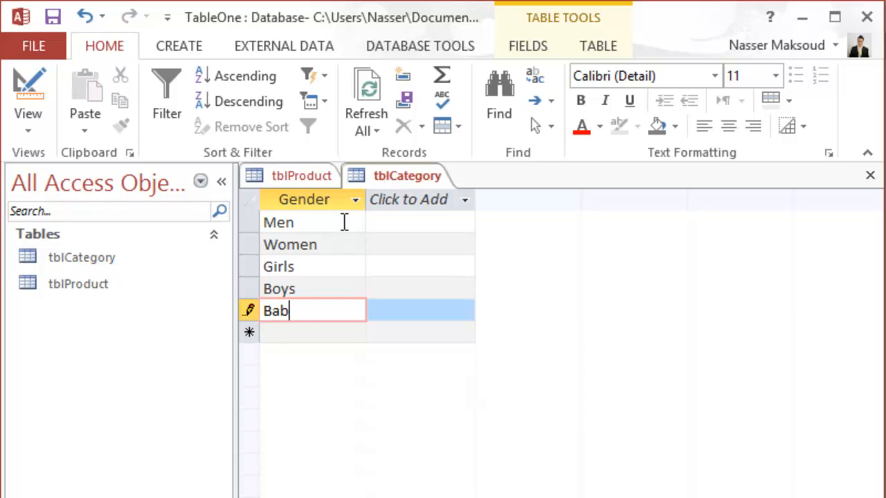
text(ies)
click(333, 327)
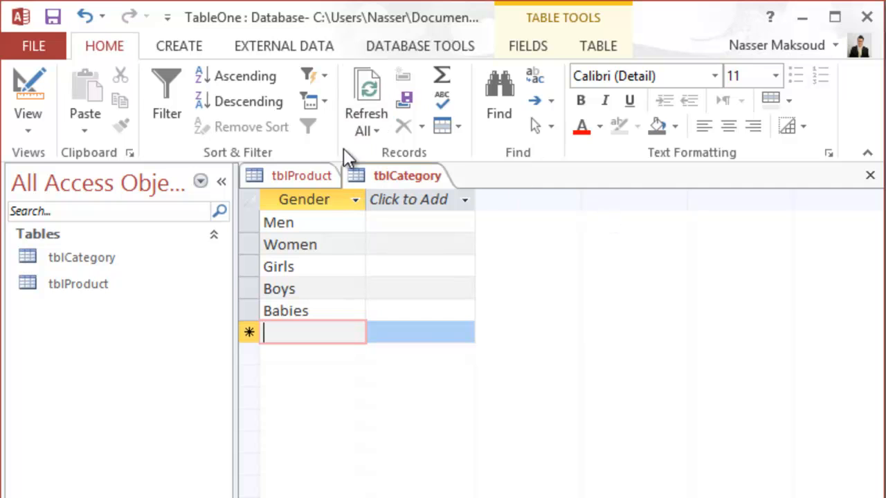
Step: Open tblProduct in Design View and add a field named Gender below the Price field
click(290, 174)
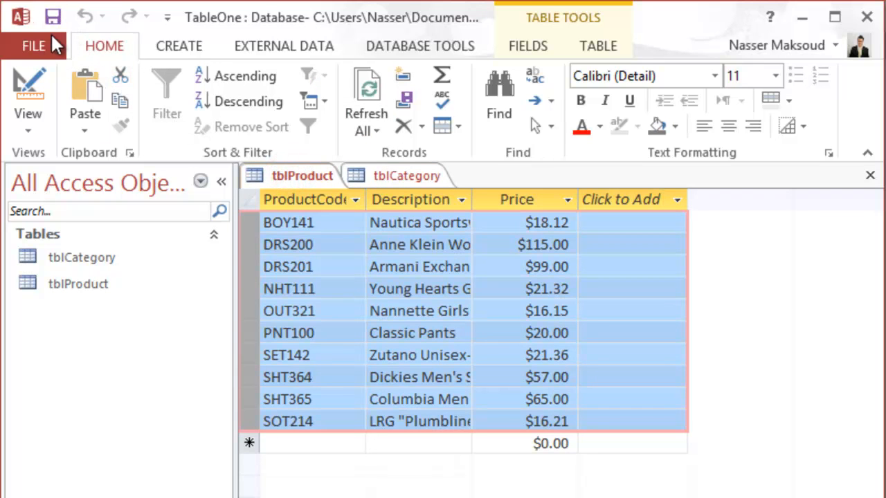
click(30, 78)
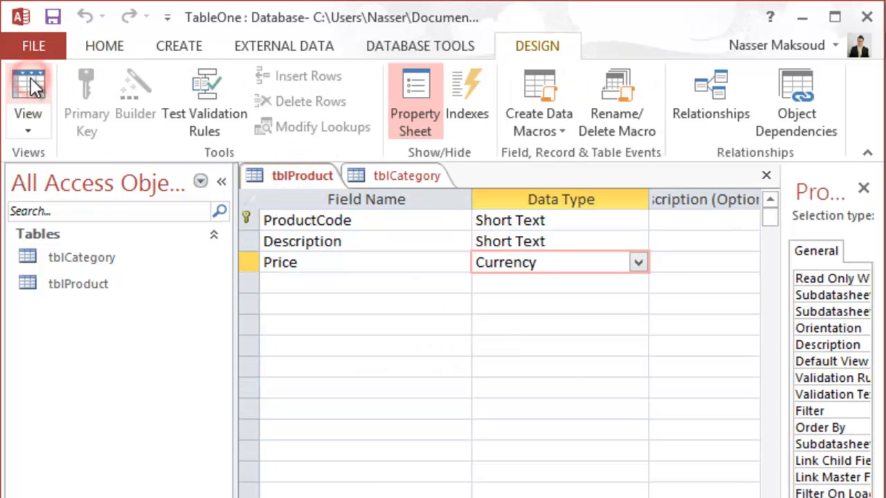
click(317, 286)
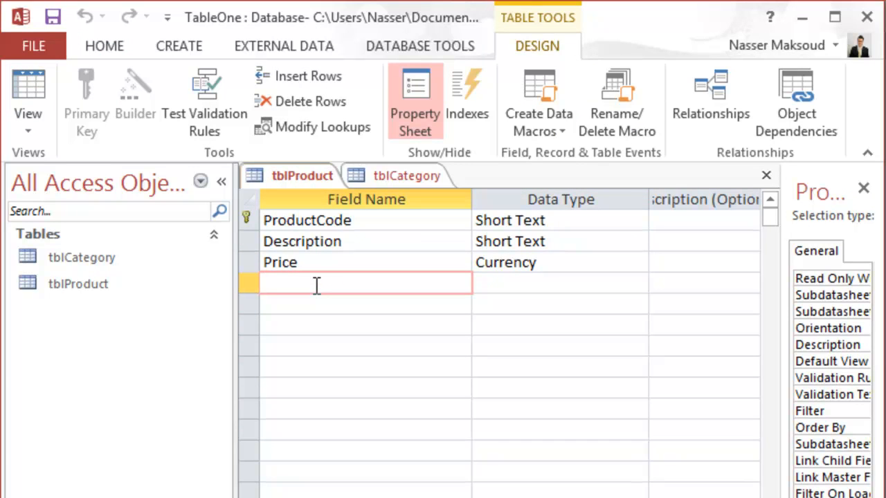
text(Gender)
key(Tab)
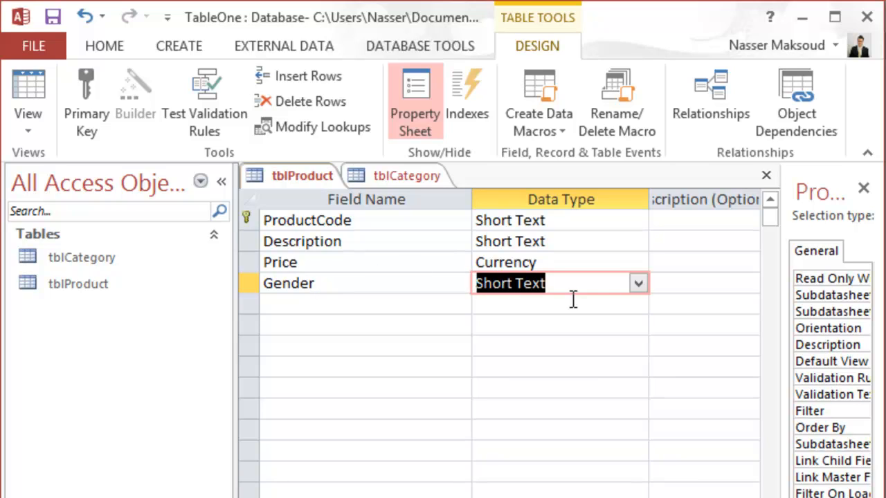
Step: Set the Gender field's data type to a lookup that takes its values from the Gender field of tblCategory
click(637, 283)
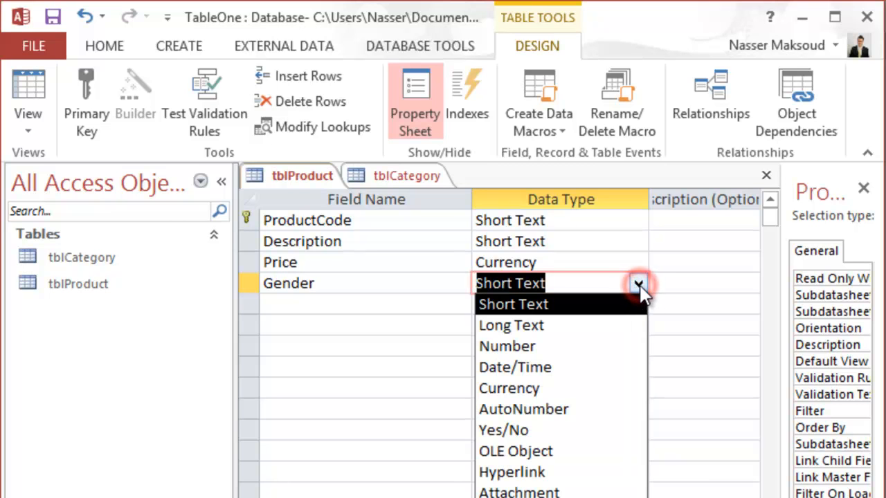
click(526, 497)
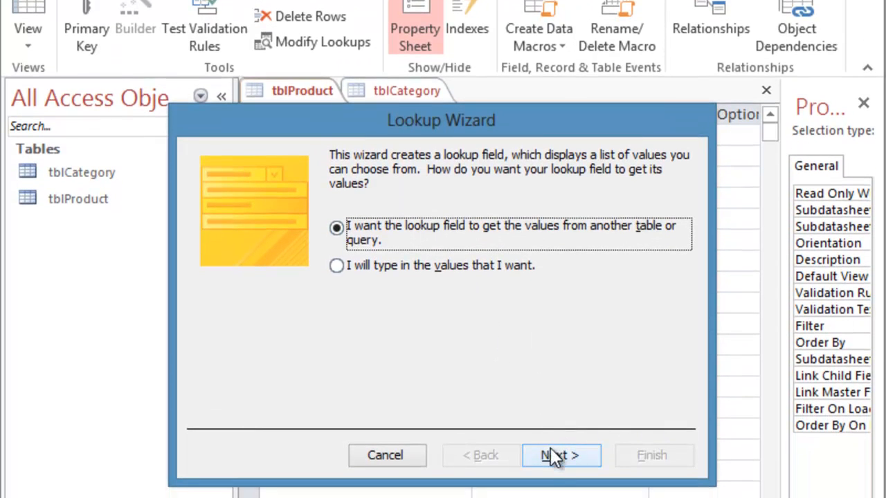
click(553, 453)
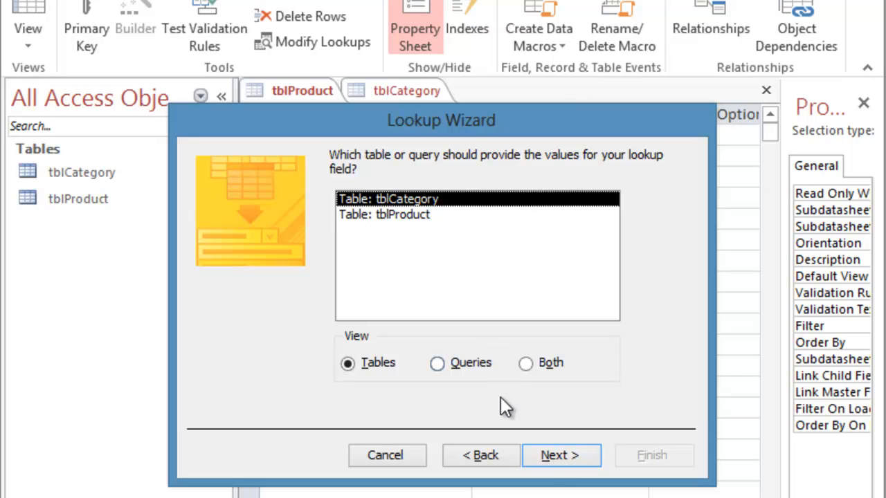
click(555, 460)
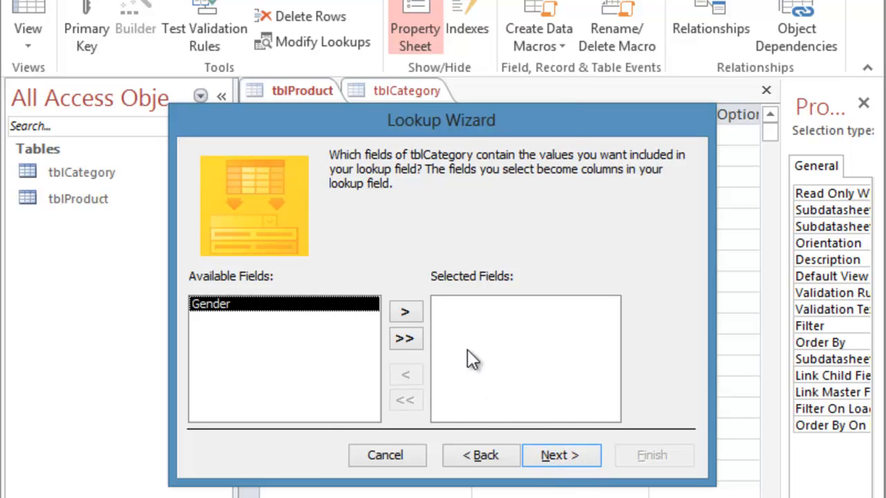
click(407, 312)
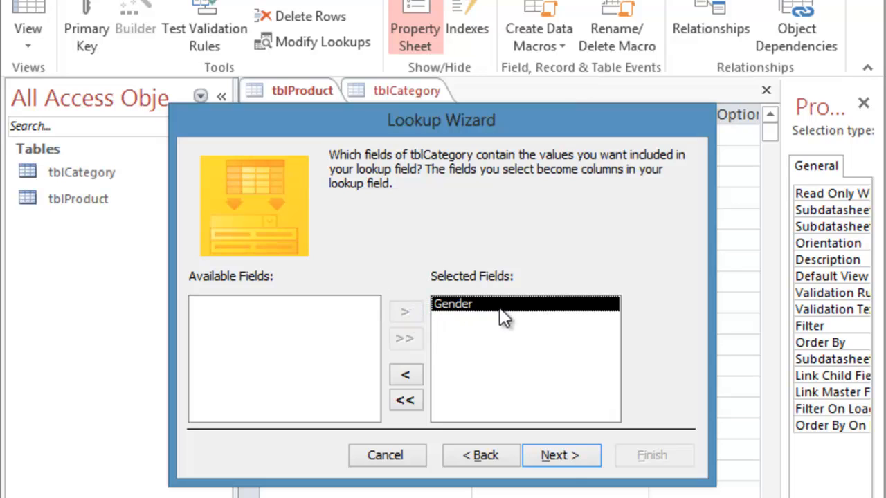
click(565, 456)
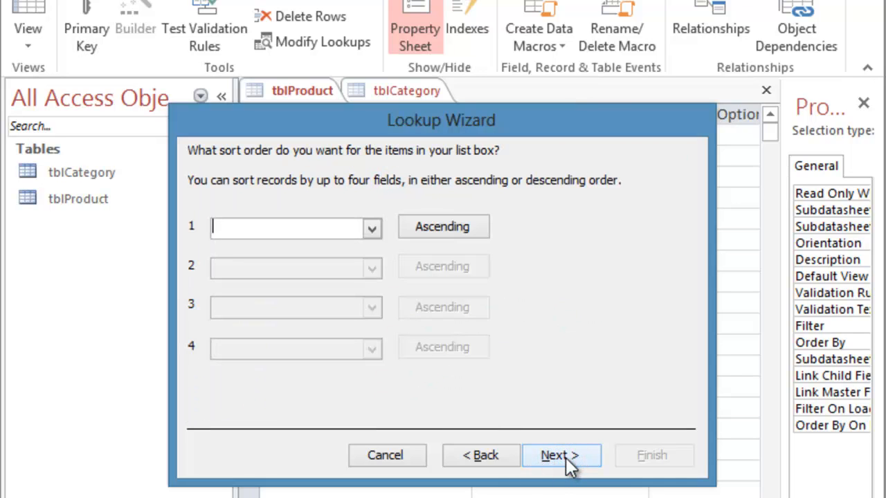
Step: Sort the lookup list by Gender in ascending order, finish the Lookup Wizard and save the table
click(371, 227)
click(320, 264)
click(559, 456)
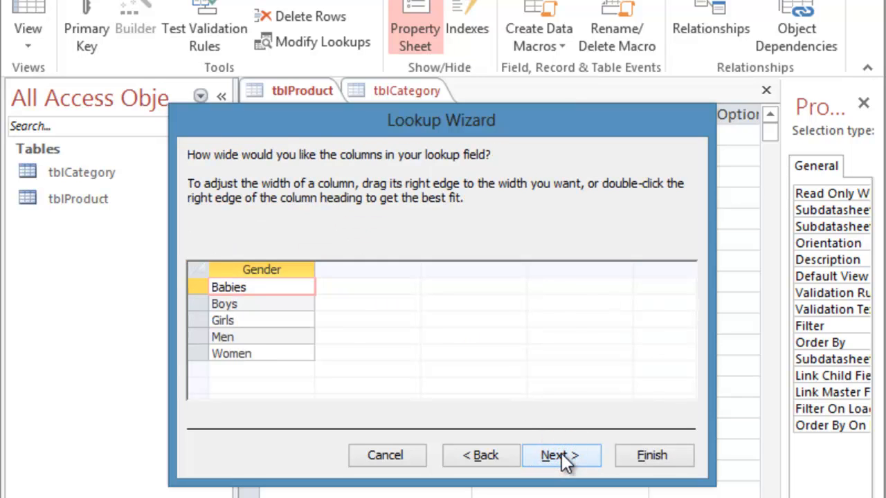
click(652, 456)
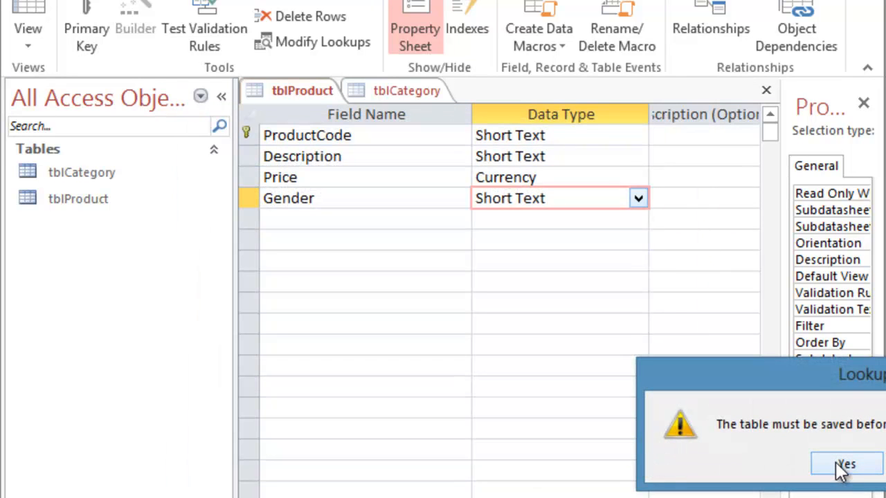
click(843, 465)
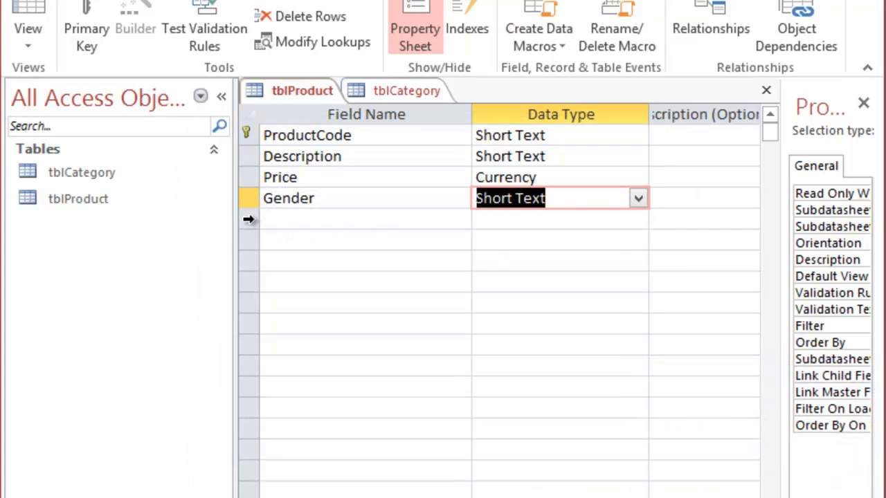
Step: Move the Gender field directly below ProductCode, save tblProduct and switch it to Datasheet View
click(247, 198)
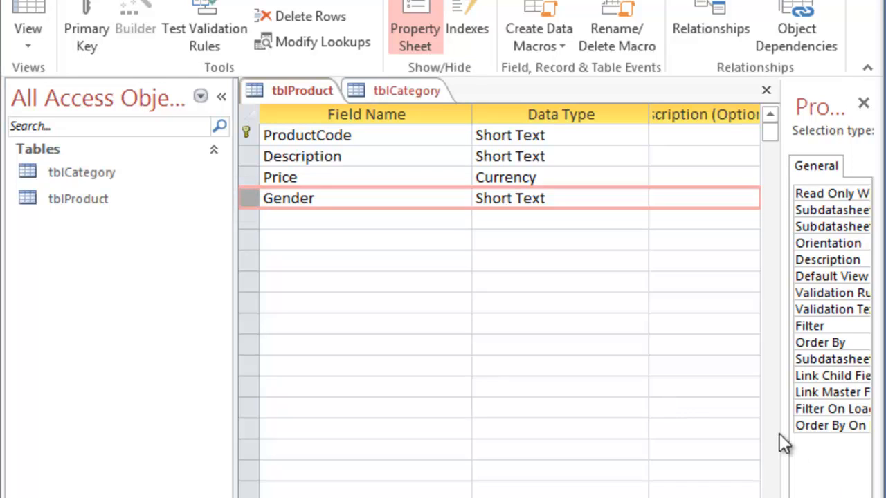
drag(249, 204, 242, 149)
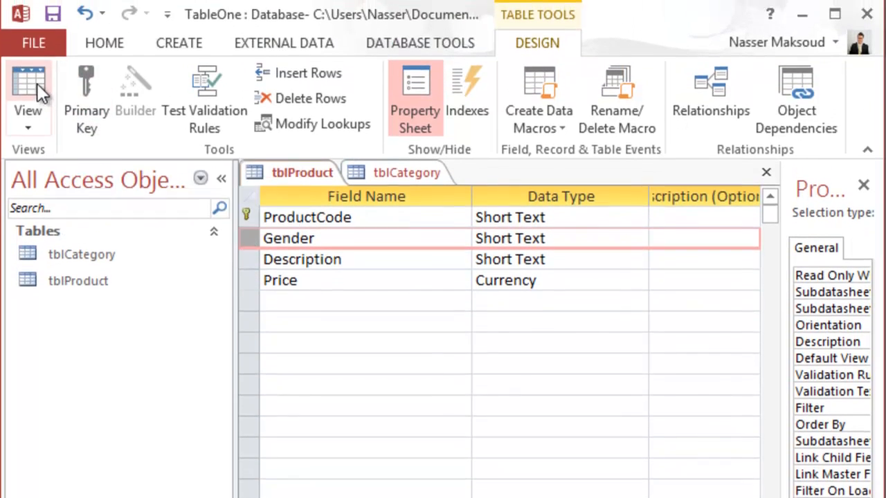
click(52, 14)
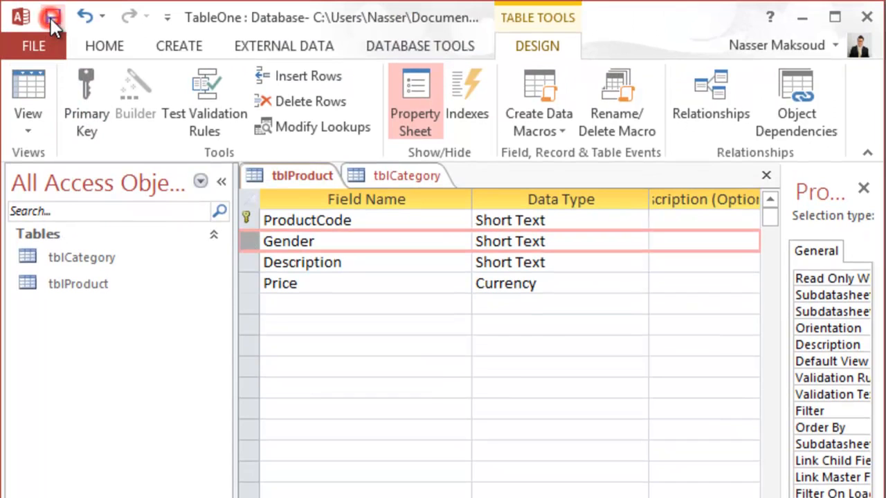
click(30, 87)
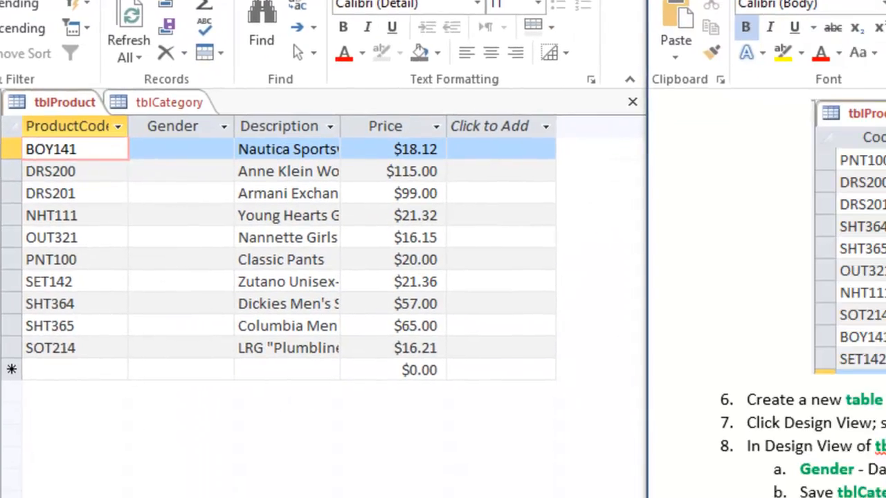
Step: Following the assignment instructions, set Gender to Babies for BOY141 and to Women for DRS200 and DRS201
drag(877, 284, 877, 344)
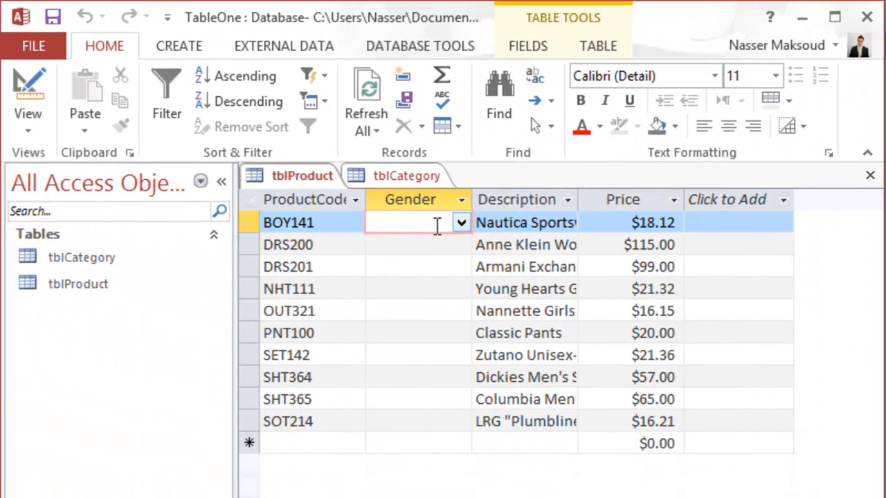
click(458, 222)
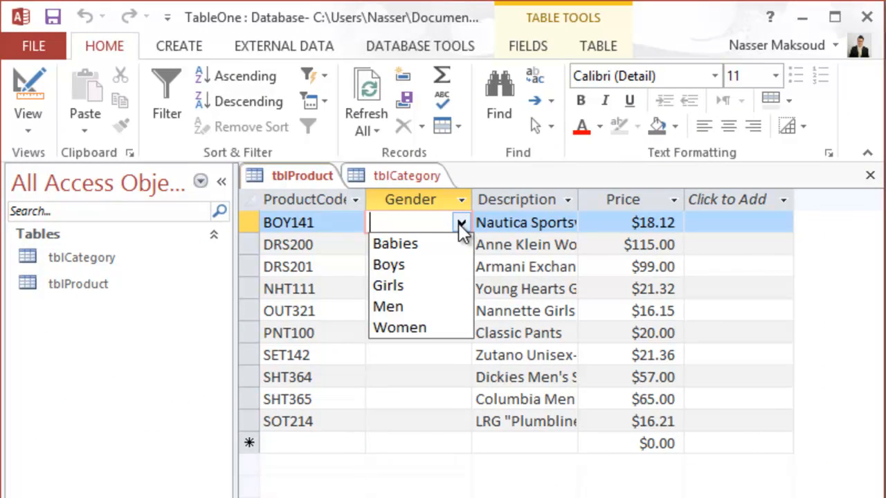
click(429, 244)
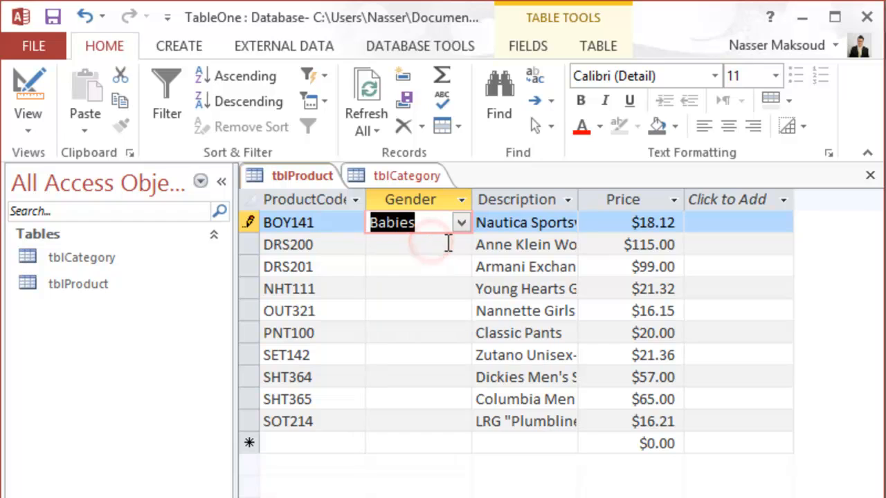
click(447, 245)
click(460, 248)
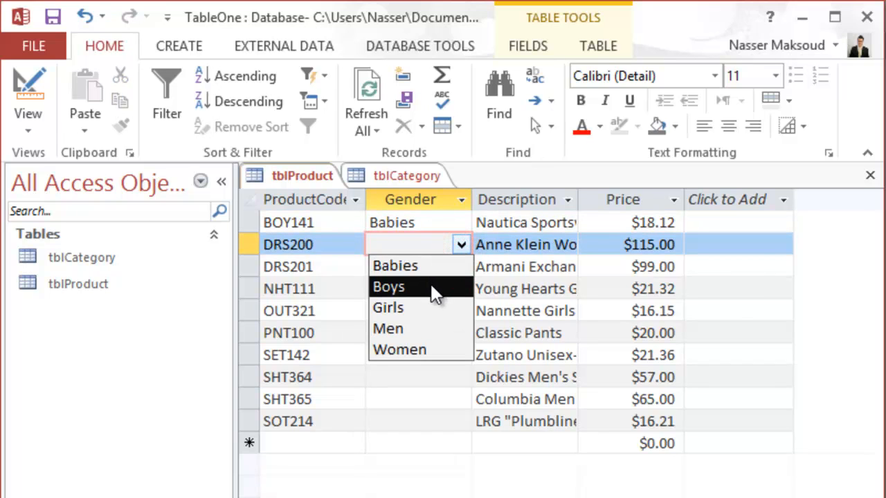
click(426, 351)
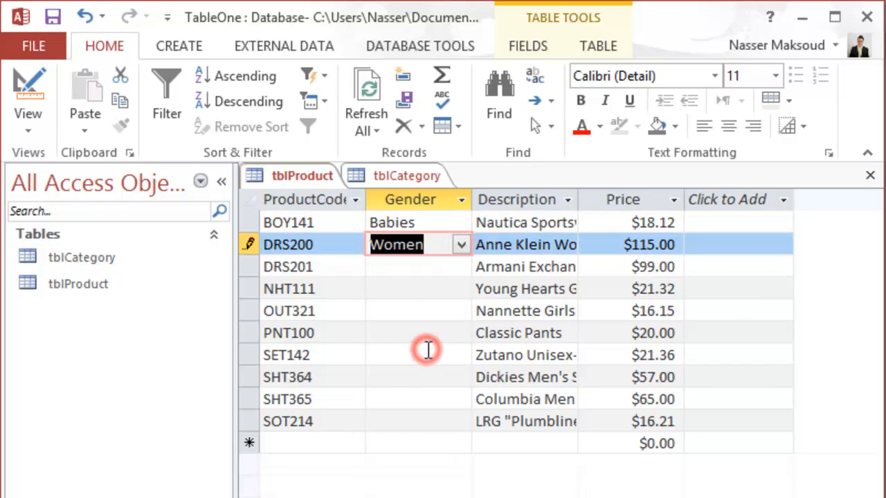
click(454, 270)
click(462, 269)
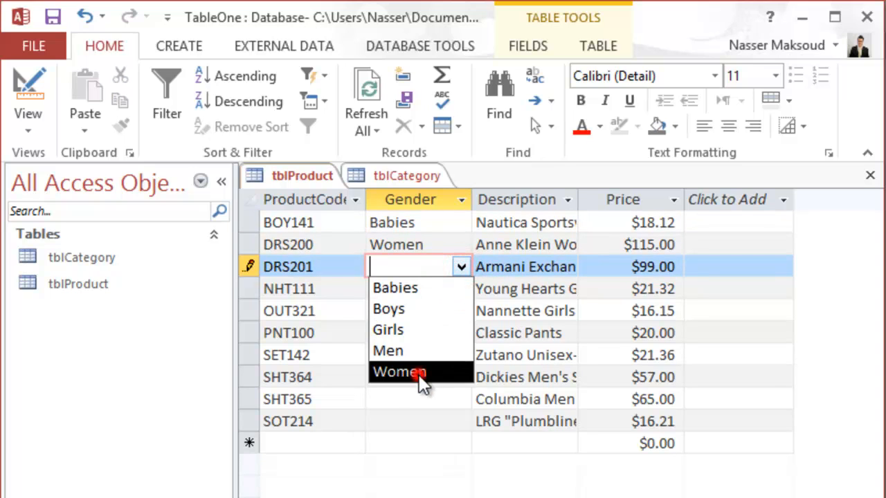
click(419, 374)
Step: Set Gender to Girls for the products NHT111 and OUT321
click(450, 292)
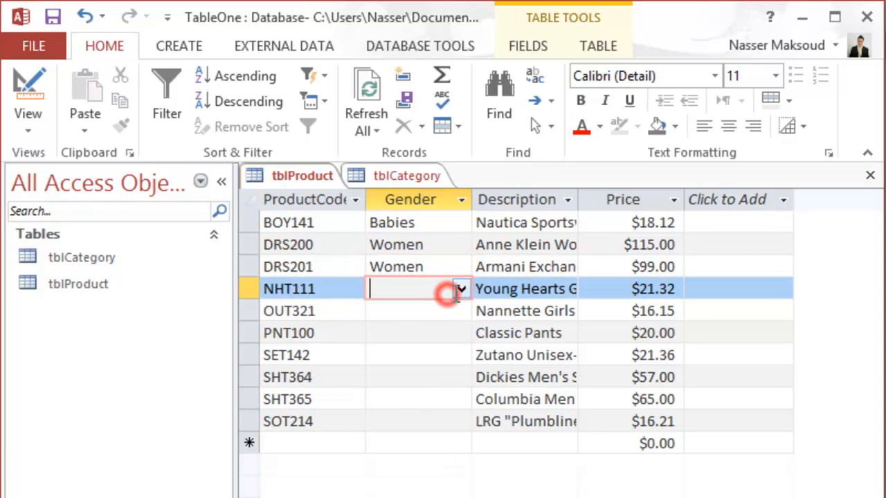
click(457, 290)
click(424, 360)
click(442, 307)
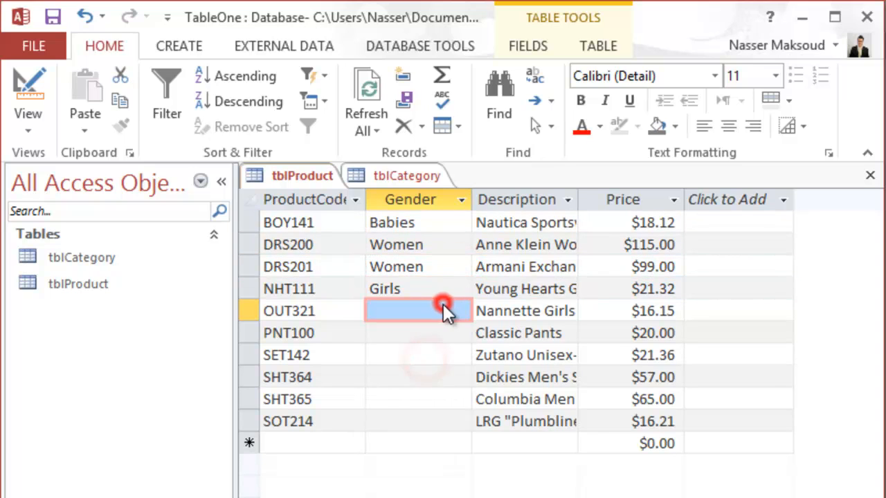
click(461, 311)
click(429, 387)
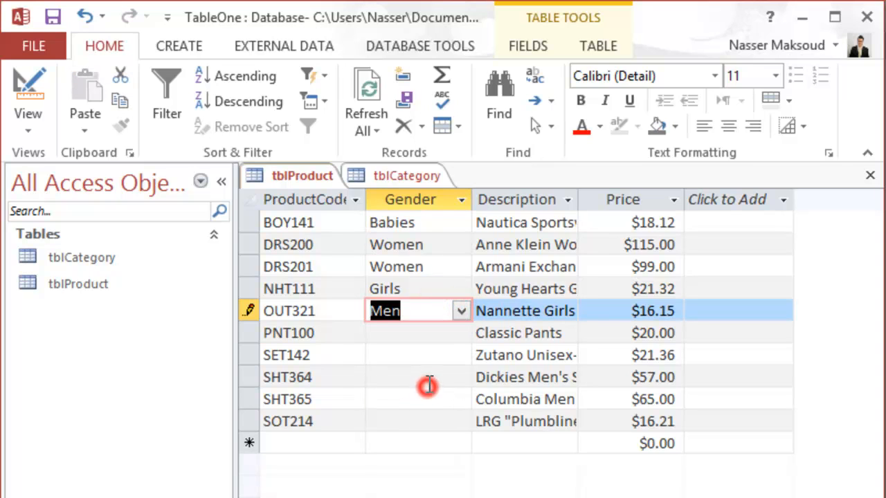
text(girls)
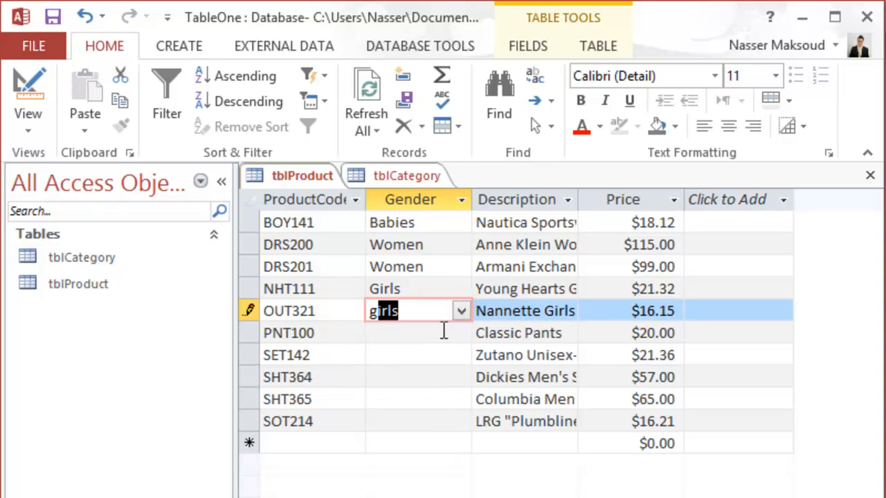
Step: Set Gender to Men for PNT100 and to Babies for SET142
click(444, 333)
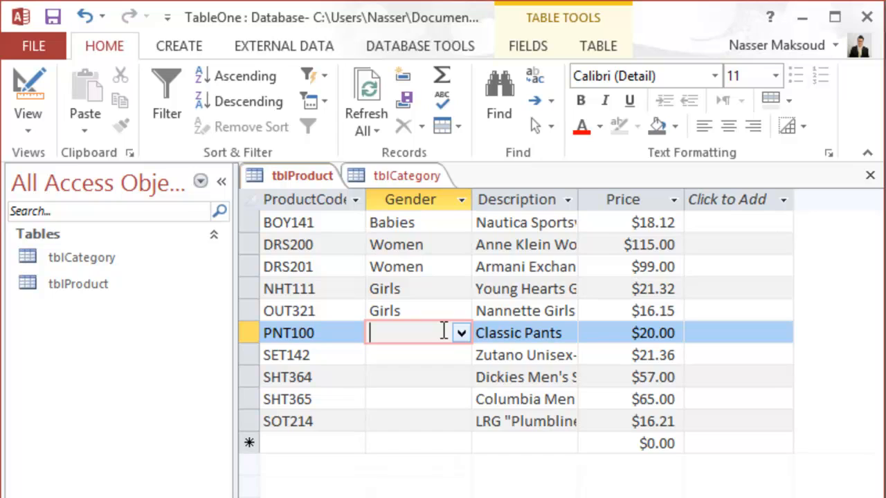
text(men)
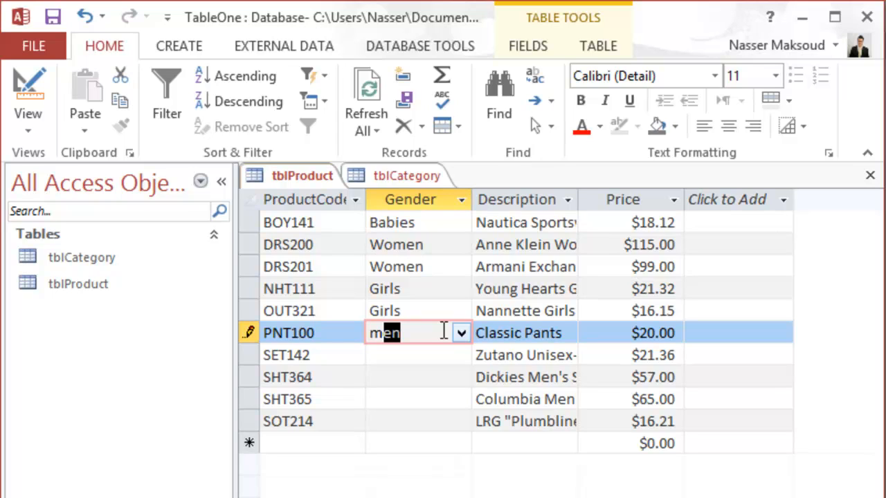
key(Down)
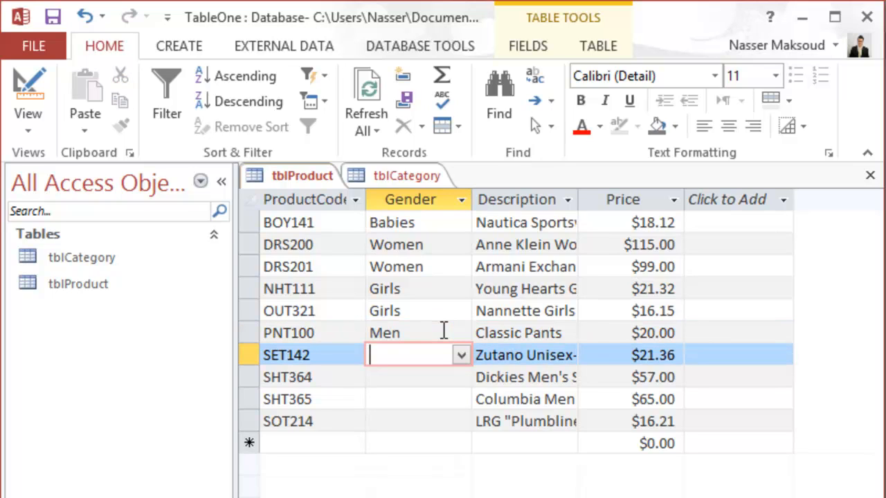
text(babies)
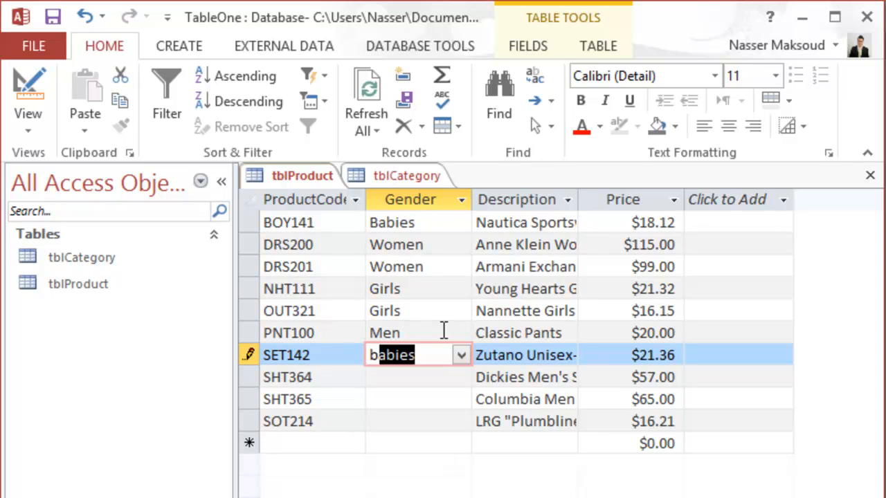
key(Down)
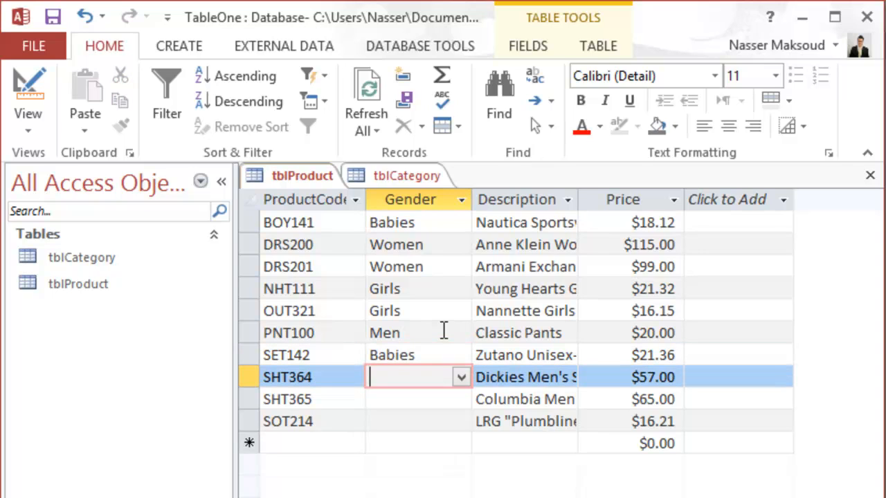
Step: Set Gender to Men for SHT364 and SHT365, and to Babies for SOT214
text(men)
key(Down)
text(m)
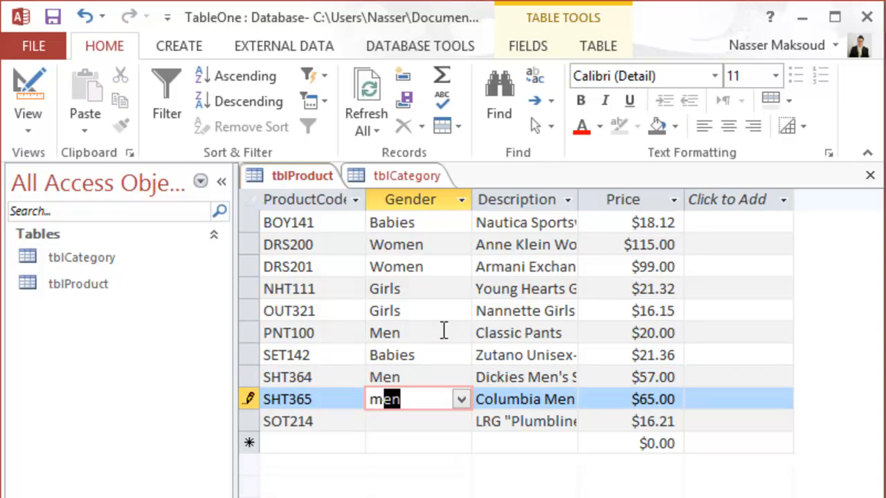
key(Down)
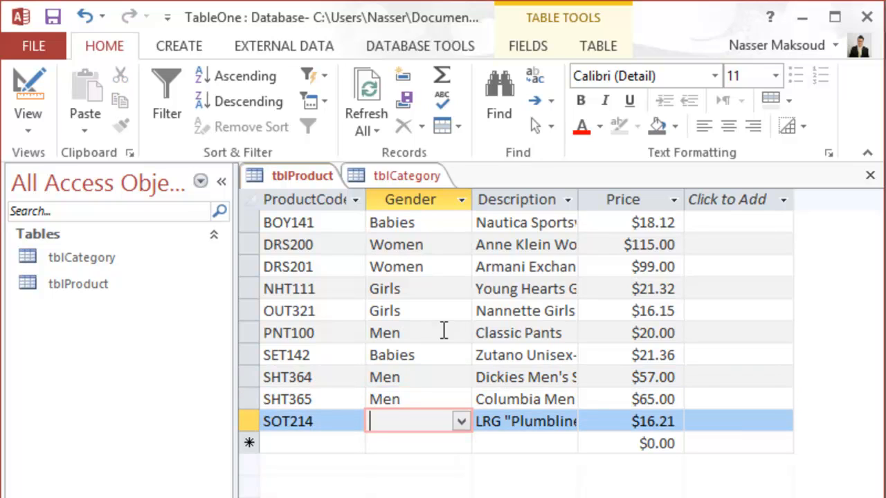
text(babies)
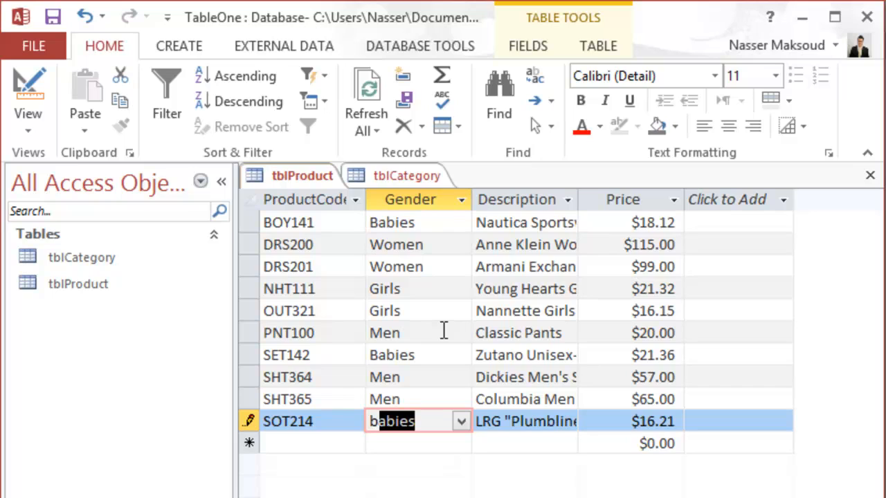
key(Down)
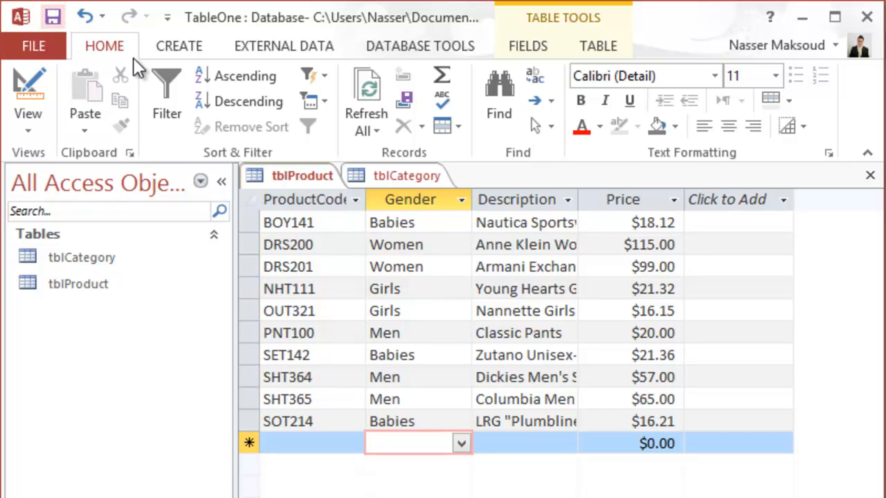
Step: Close the open tables tblProduct and tblCategory
right_click(311, 170)
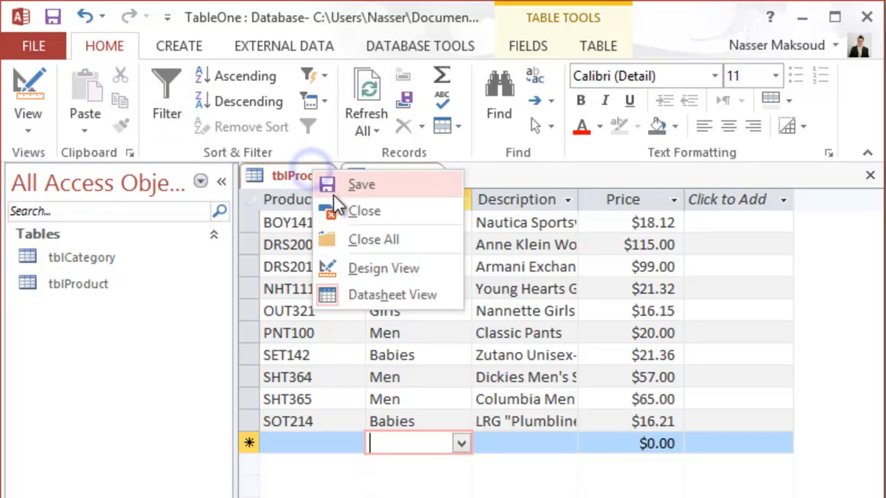
click(349, 212)
right_click(327, 180)
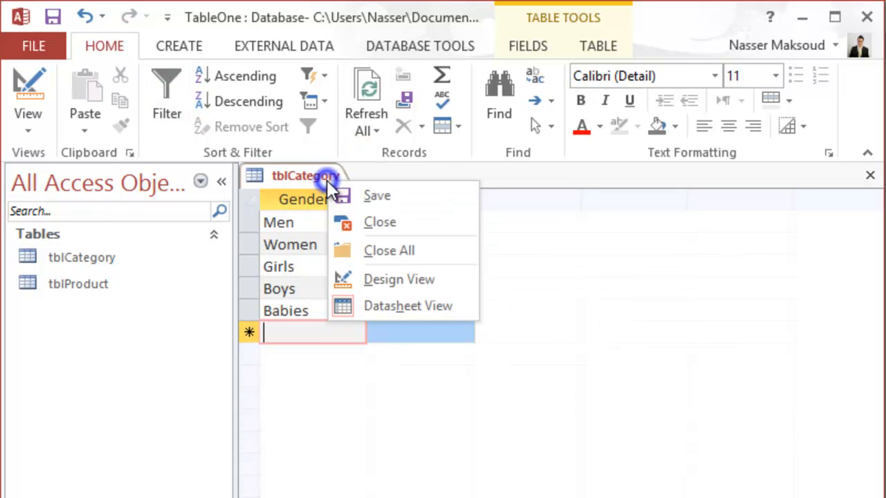
click(360, 223)
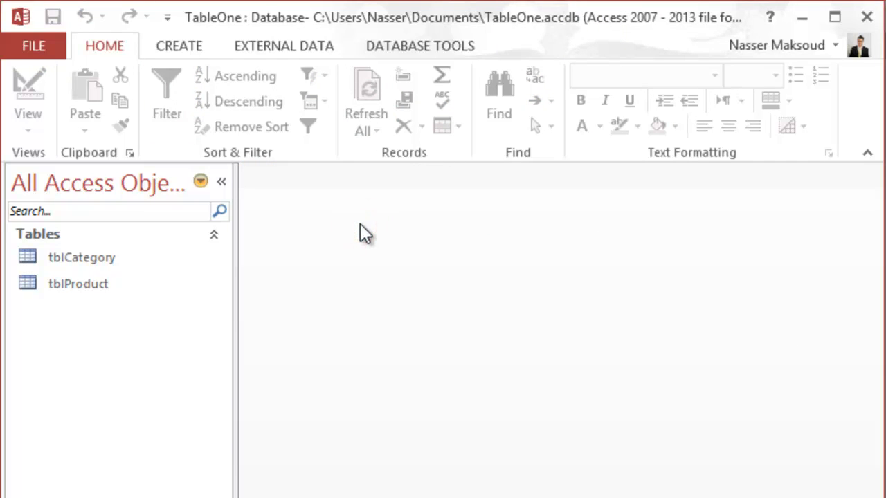
Step: Open the Relationships window and examine how tblCategory and tblProduct are linked through their Gender fields
click(383, 46)
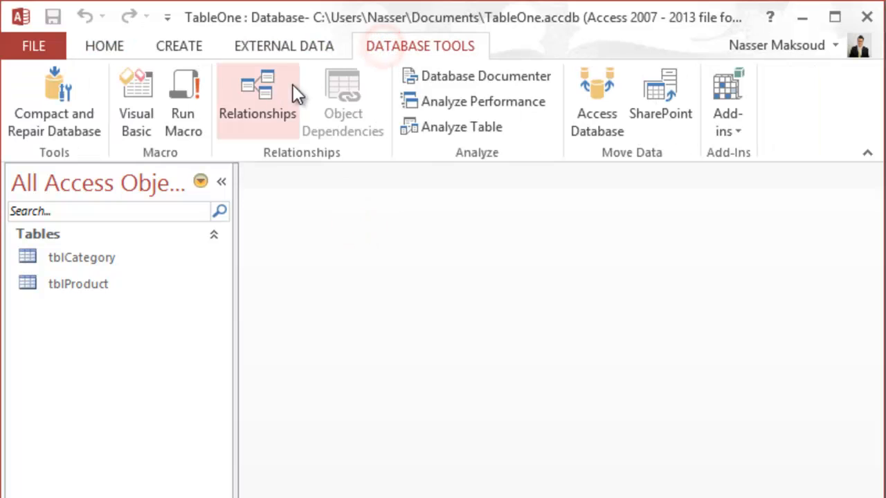
click(269, 90)
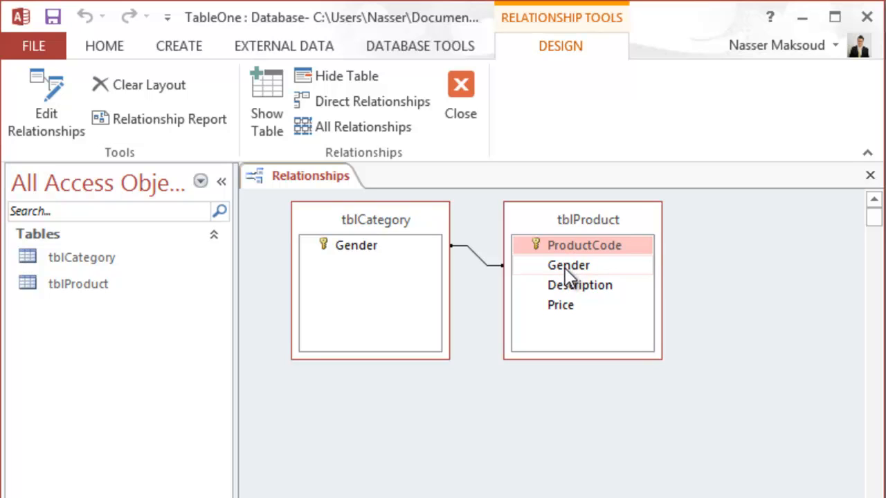
click(403, 243)
click(384, 233)
Step: Minimize the database window and the TableOneInstructions.docx document to reveal the desktop
click(802, 17)
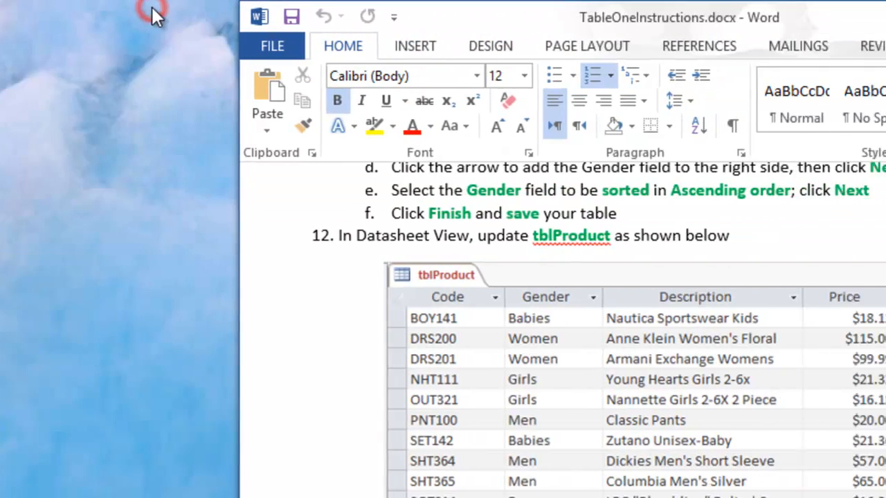
click(803, 18)
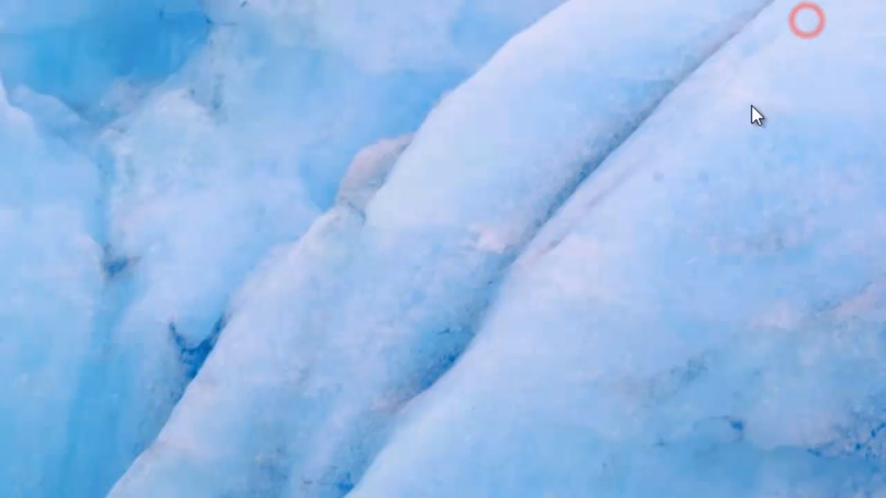